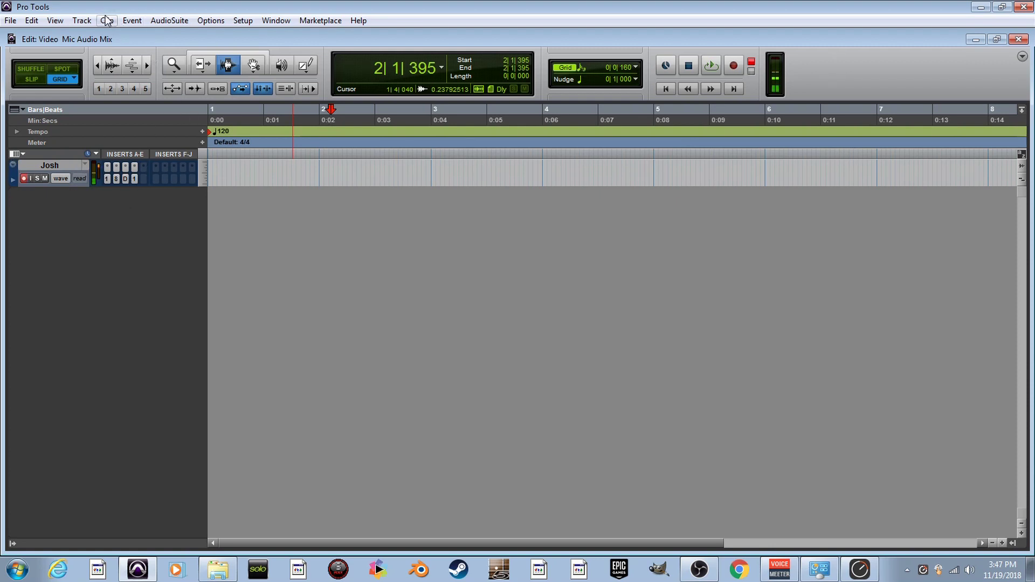
- Create one stereo Instrument Track from Track > New, adding Inst 1 below Josh
{"action": "left_click", "coordinate": [83, 23]}
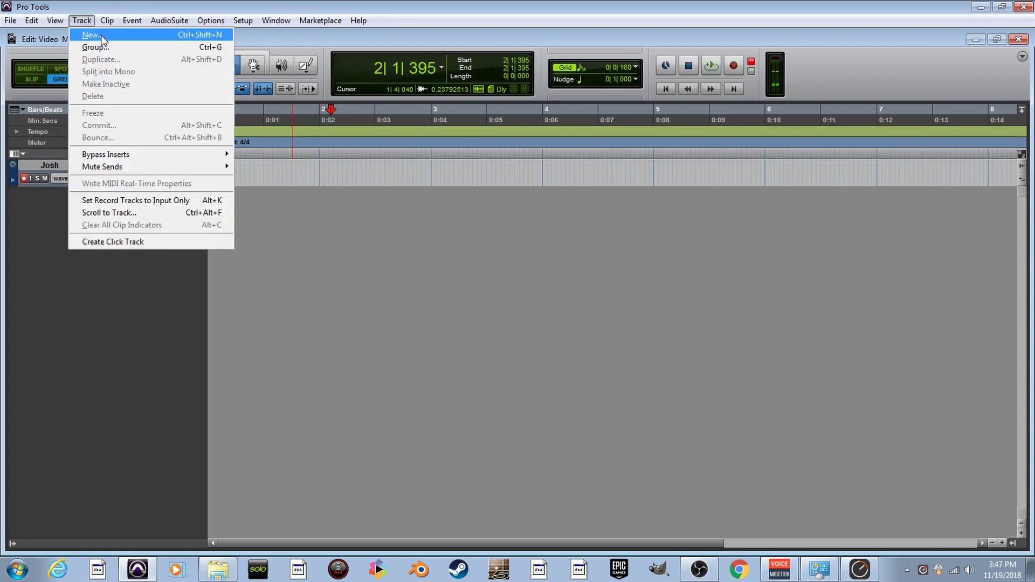
{"action": "left_click", "coordinate": [102, 36]}
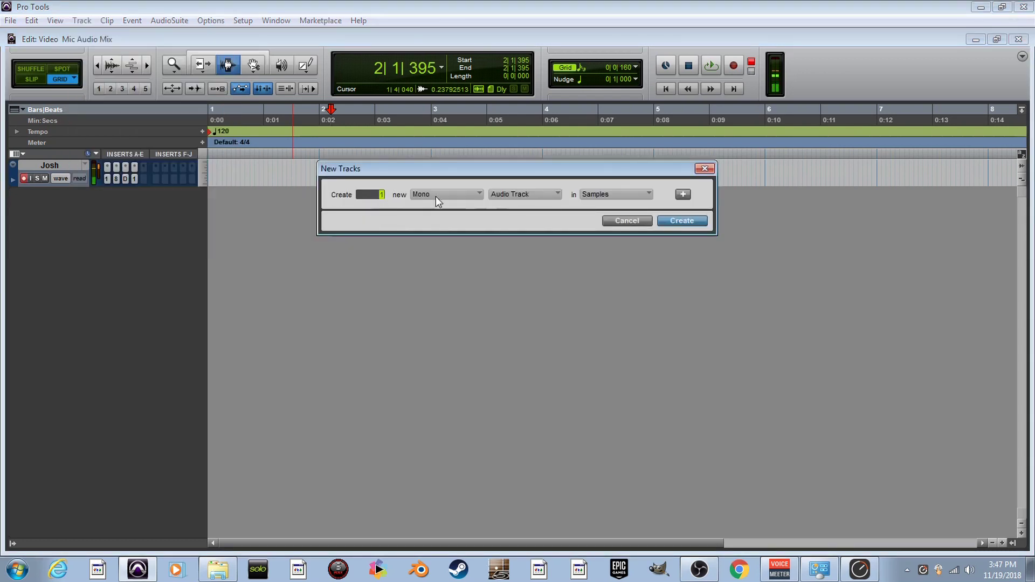
{"action": "left_click", "coordinate": [462, 192]}
{"action": "left_click", "coordinate": [488, 212]}
{"action": "left_click", "coordinate": [548, 194]}
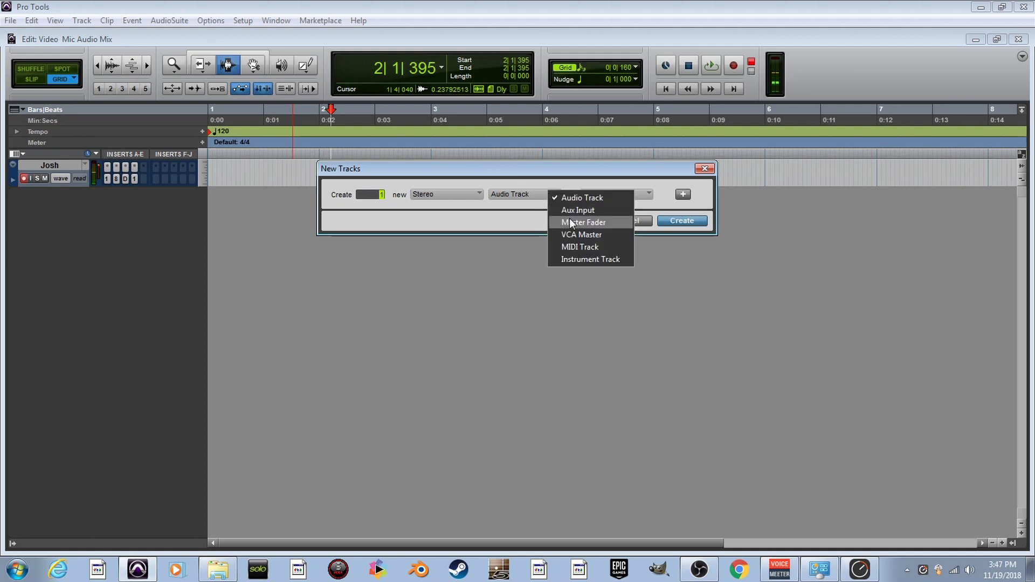
{"action": "left_click", "coordinate": [587, 257]}
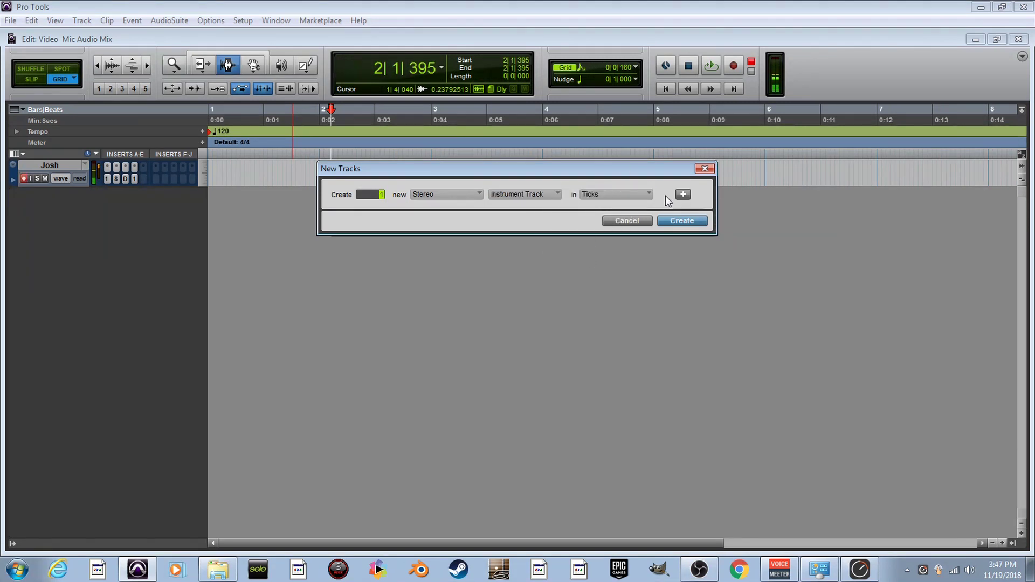
{"action": "left_click", "coordinate": [682, 221]}
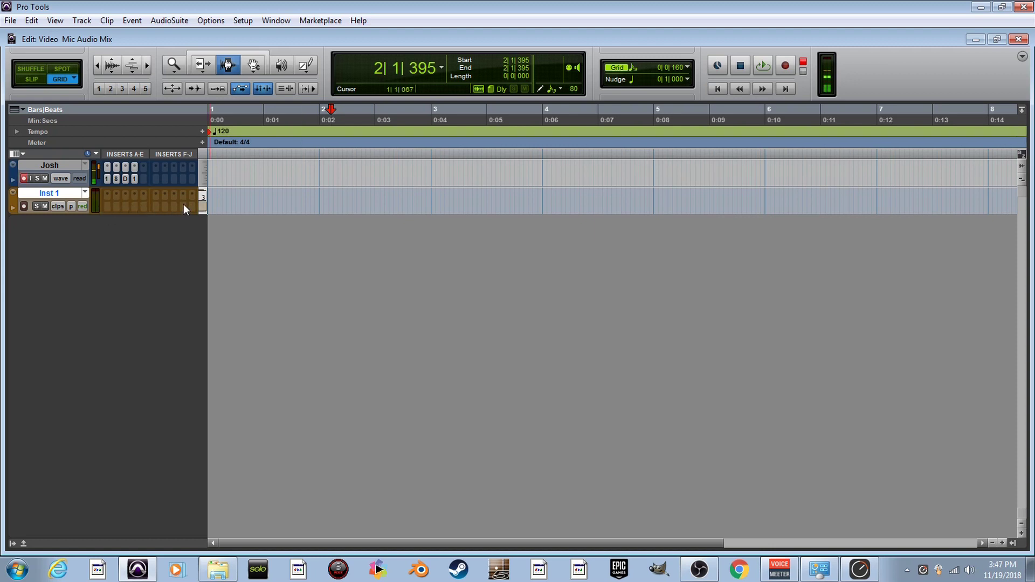
{"action": "left_click", "coordinate": [280, 22]}
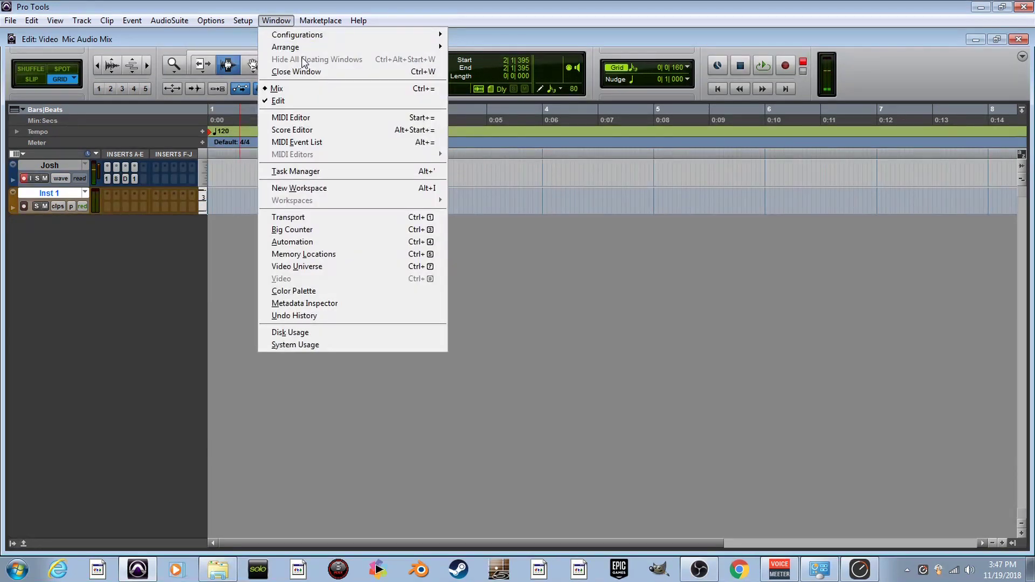
- In the Mix window, route Inst 1's output to Analog 1-2 (Stereo)
{"action": "left_click", "coordinate": [303, 89]}
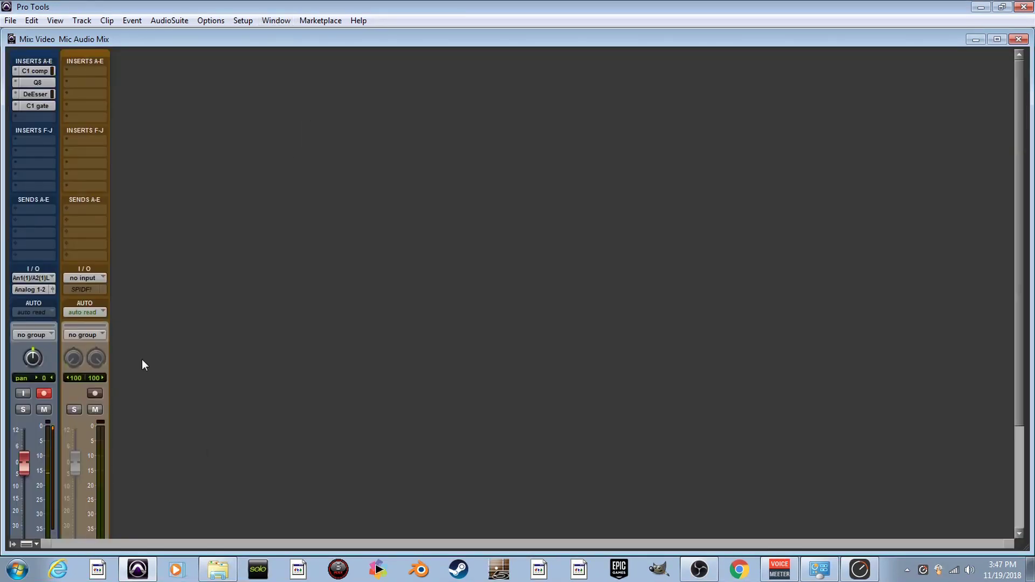
{"action": "scroll", "coordinate": [93, 312], "scroll_direction": "down", "scroll_amount": 1}
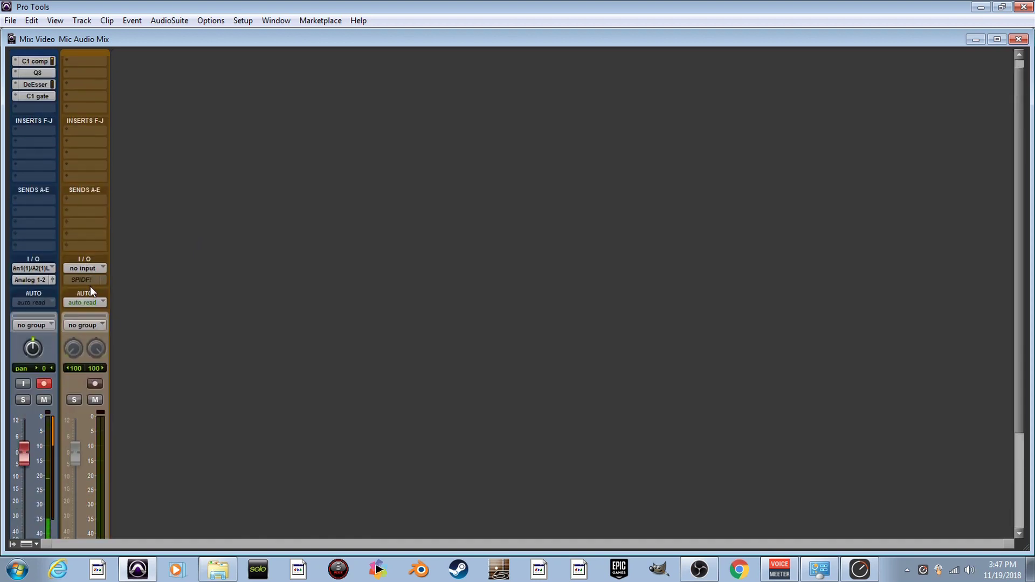
{"action": "scroll", "coordinate": [89, 286], "scroll_direction": "down", "scroll_amount": 5}
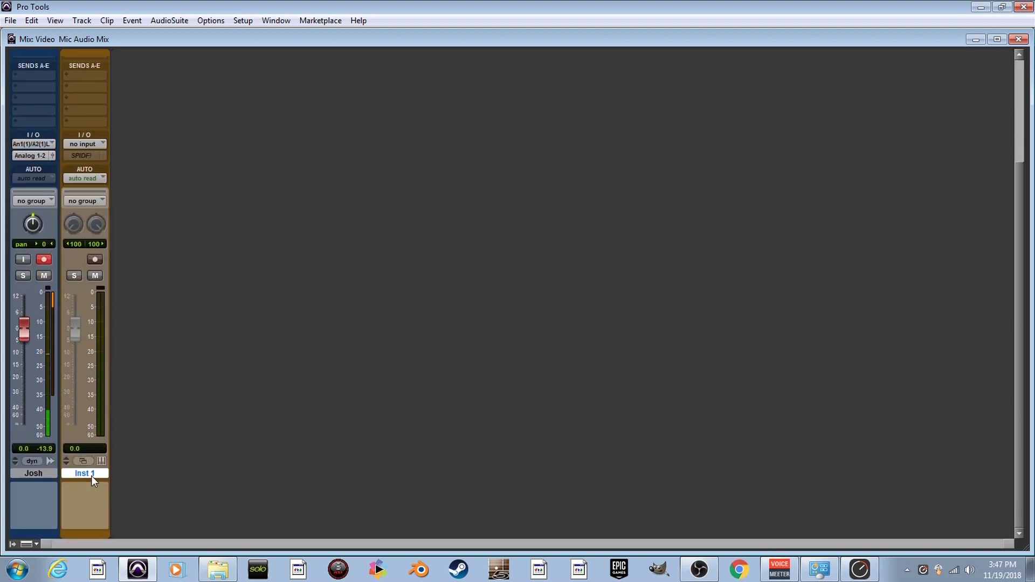
{"action": "scroll", "coordinate": [103, 302], "scroll_direction": "up", "scroll_amount": 3}
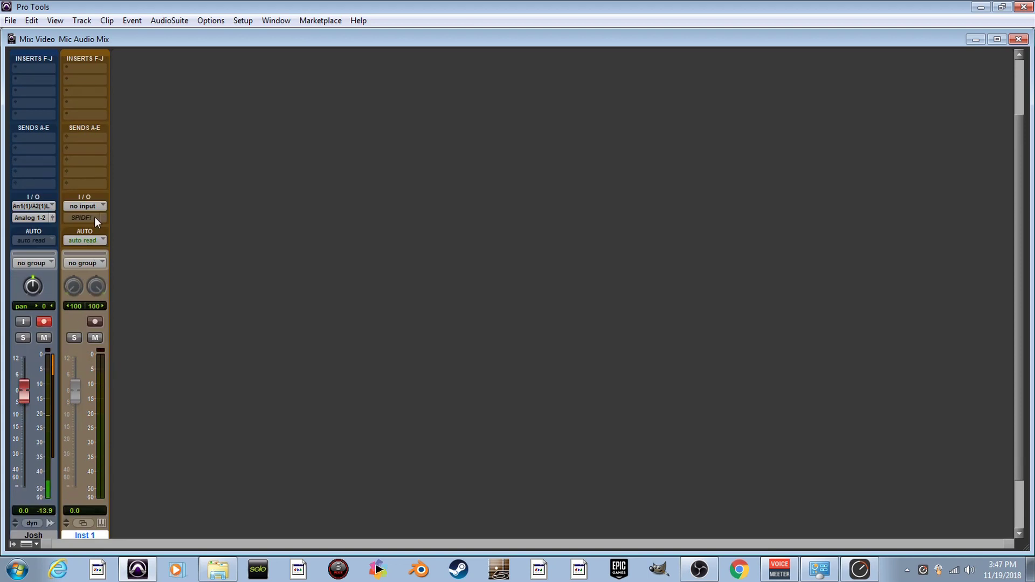
{"action": "left_click", "coordinate": [95, 218]}
{"action": "mouse_move", "coordinate": [140, 238]}
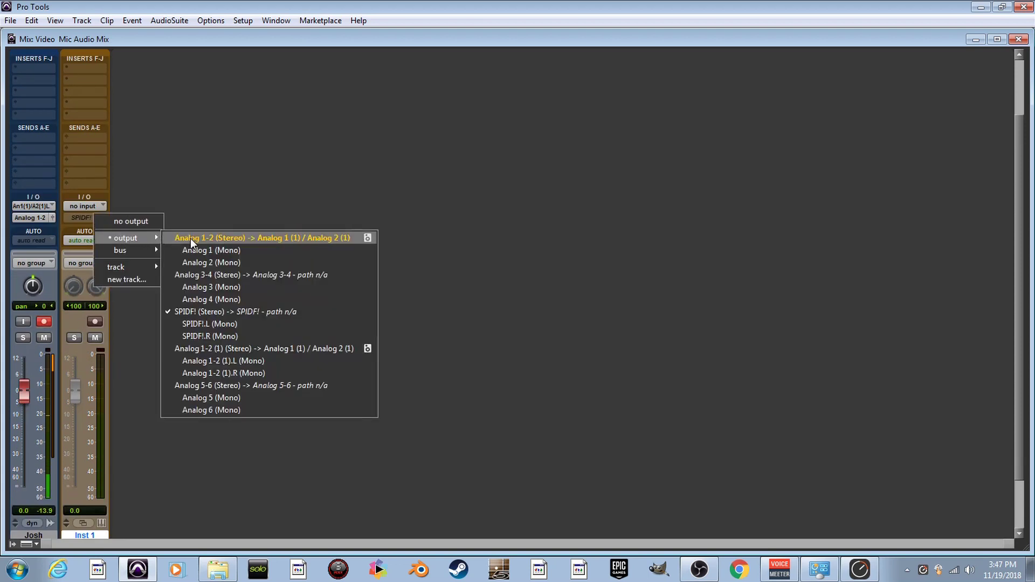
{"action": "left_click", "coordinate": [207, 238]}
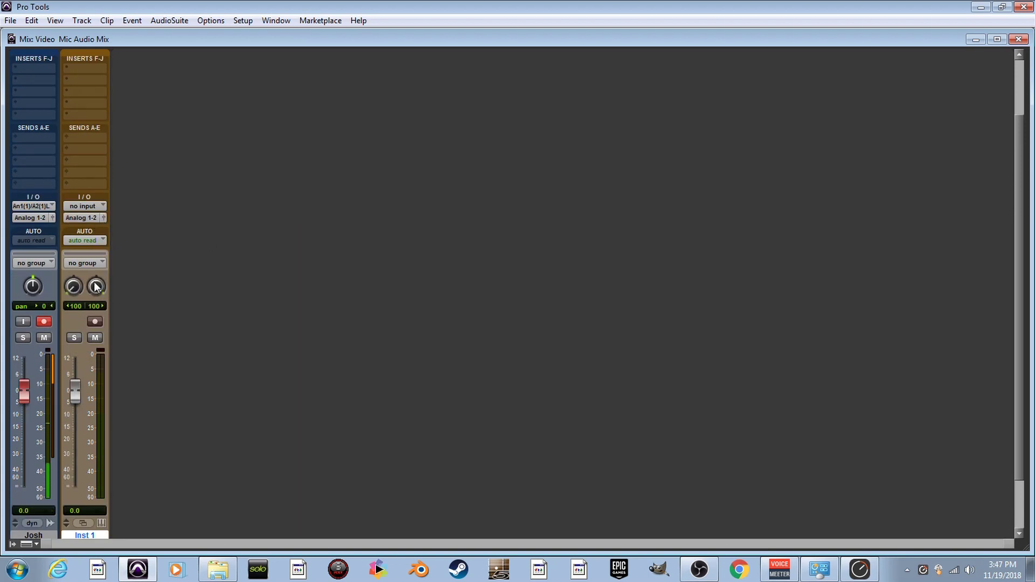
- Recheck Inst 1's output routing, then switch between the Mix and Edit windows, ending in Edit
{"action": "left_click", "coordinate": [86, 218]}
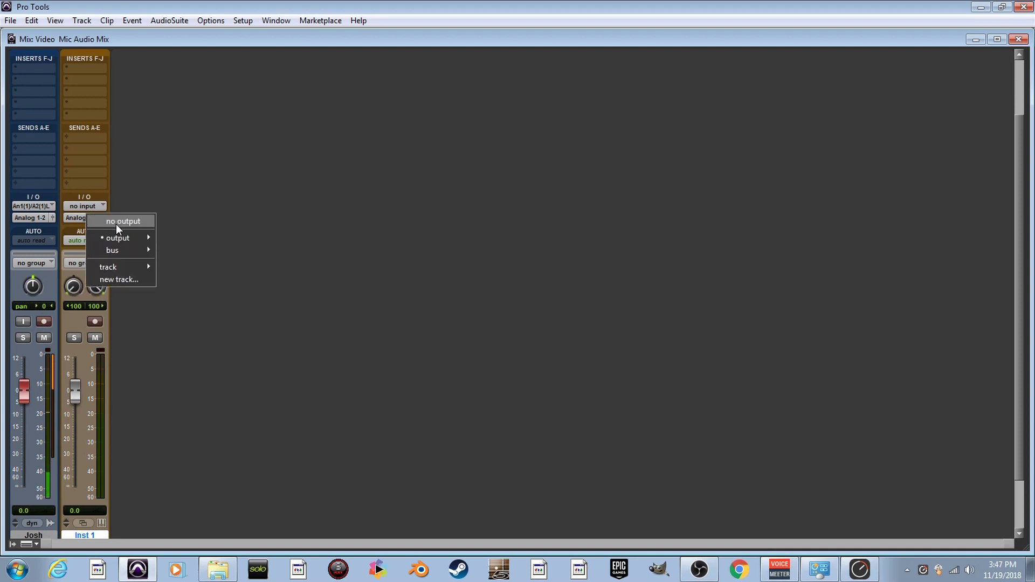
{"action": "left_click", "coordinate": [160, 196]}
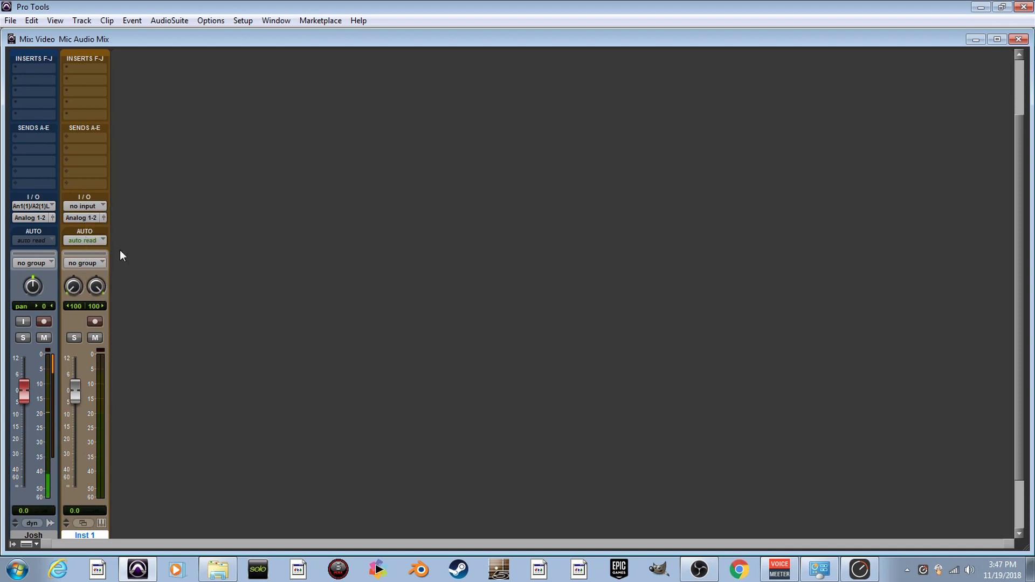
{"action": "left_click", "coordinate": [277, 22]}
{"action": "left_click", "coordinate": [280, 99]}
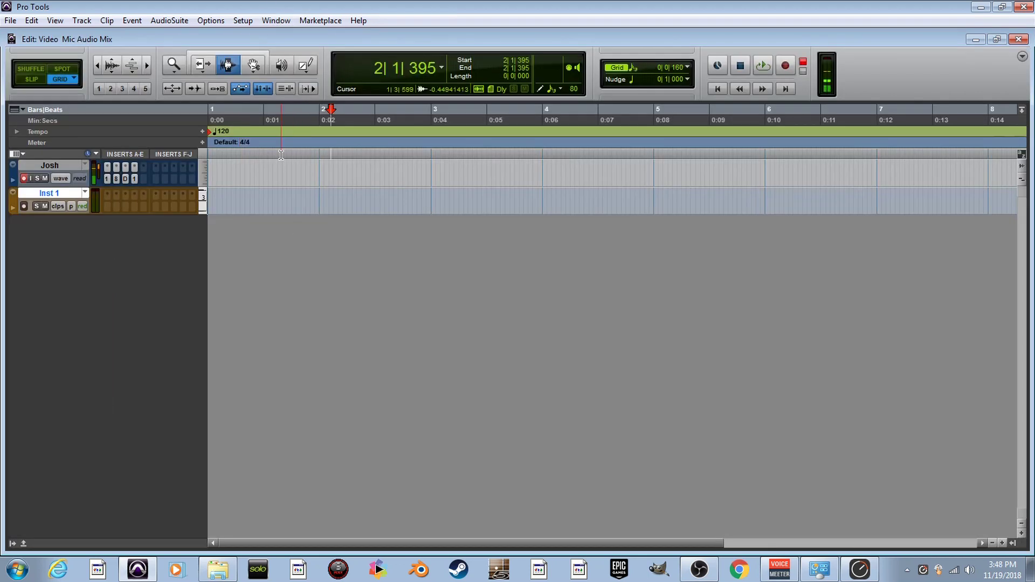
{"action": "left_click", "coordinate": [275, 21]}
{"action": "left_click", "coordinate": [278, 89]}
{"action": "left_click", "coordinate": [276, 21]}
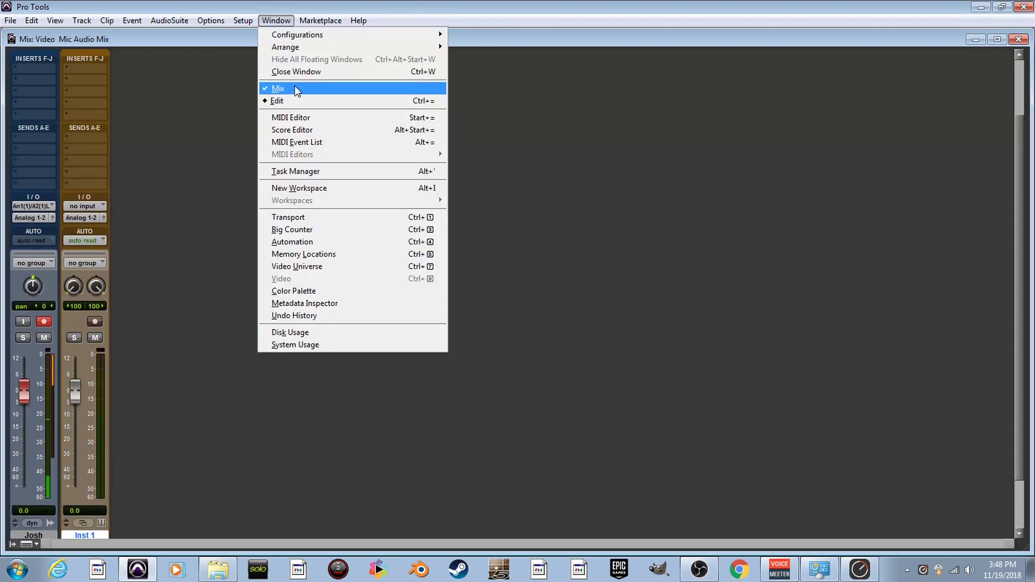
{"action": "left_click", "coordinate": [279, 101]}
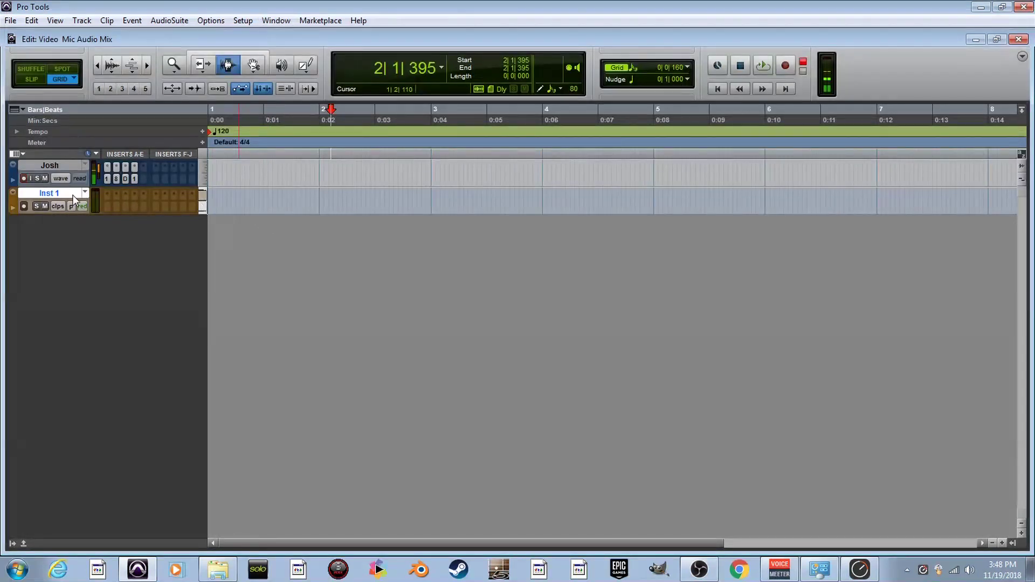
- Rename the Inst 1 track to 'Test'
{"action": "double_click", "coordinate": [49, 193]}
{"action": "type", "text": "Test"}
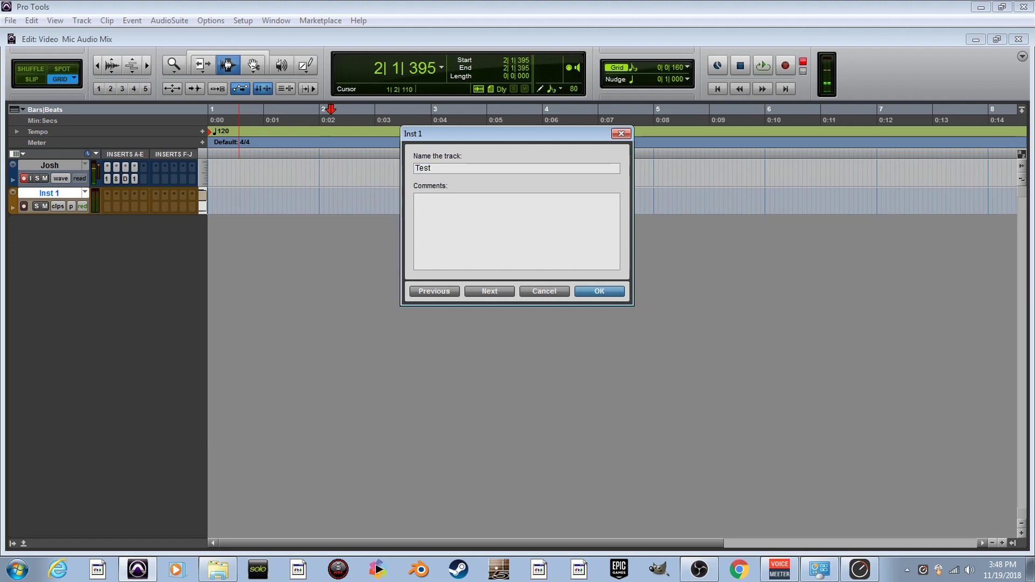
{"action": "key", "text": "Return"}
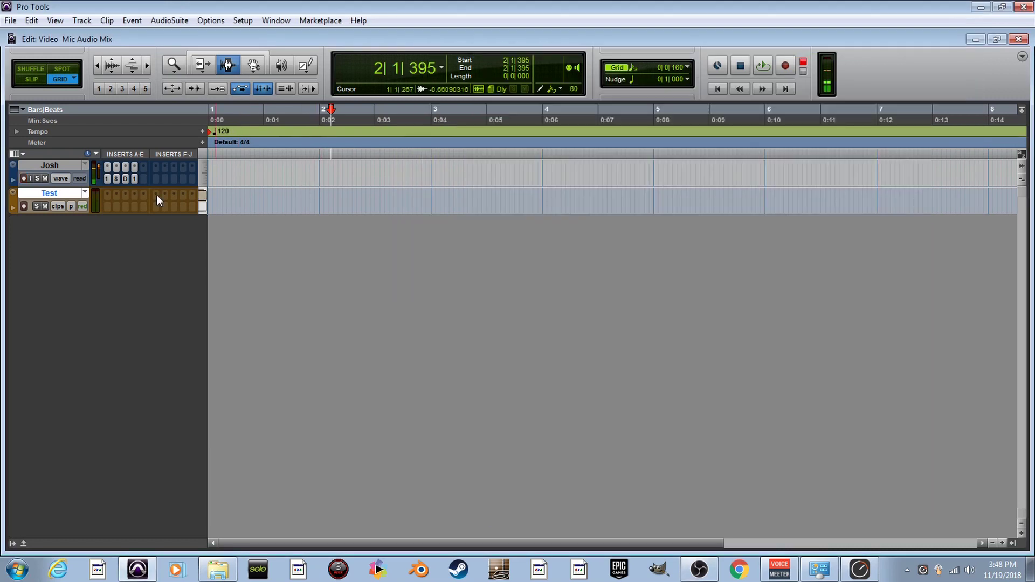
- Insert the Mini Grand instrument plug-in on the Test track's first insert and close its window
{"action": "left_click", "coordinate": [106, 206]}
{"action": "mouse_move", "coordinate": [205, 226]}
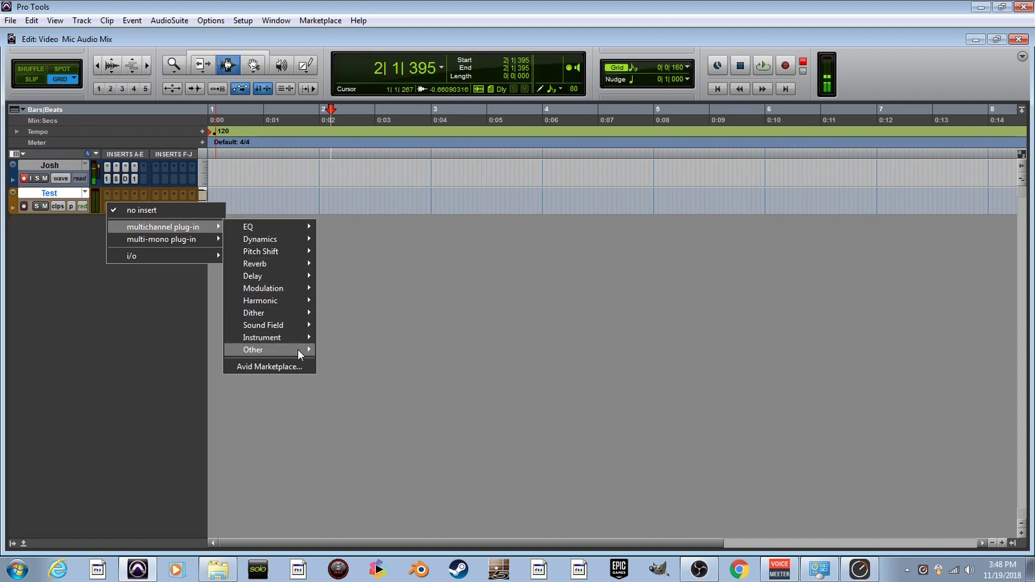
{"action": "mouse_move", "coordinate": [302, 342]}
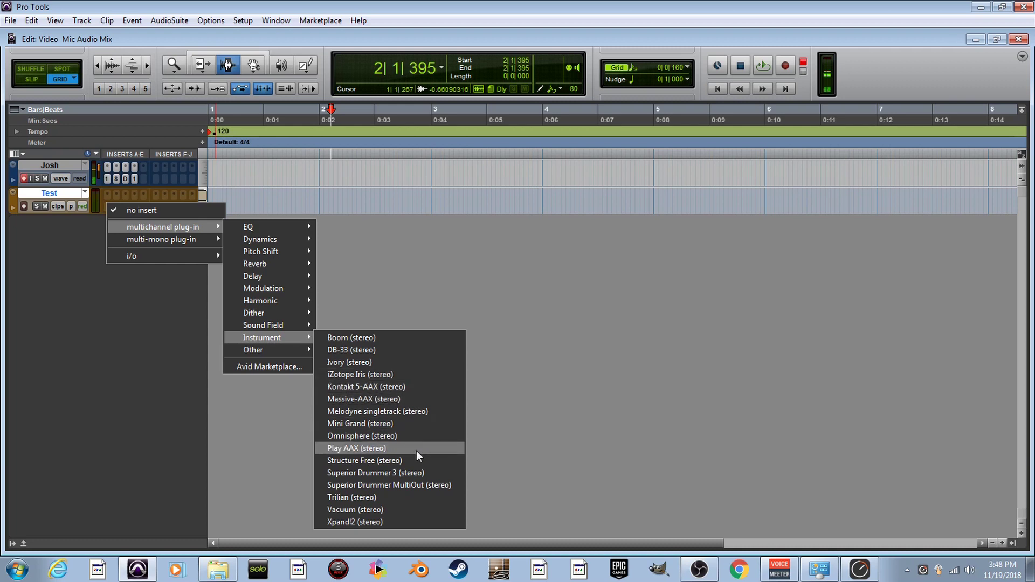
{"action": "left_click", "coordinate": [410, 424]}
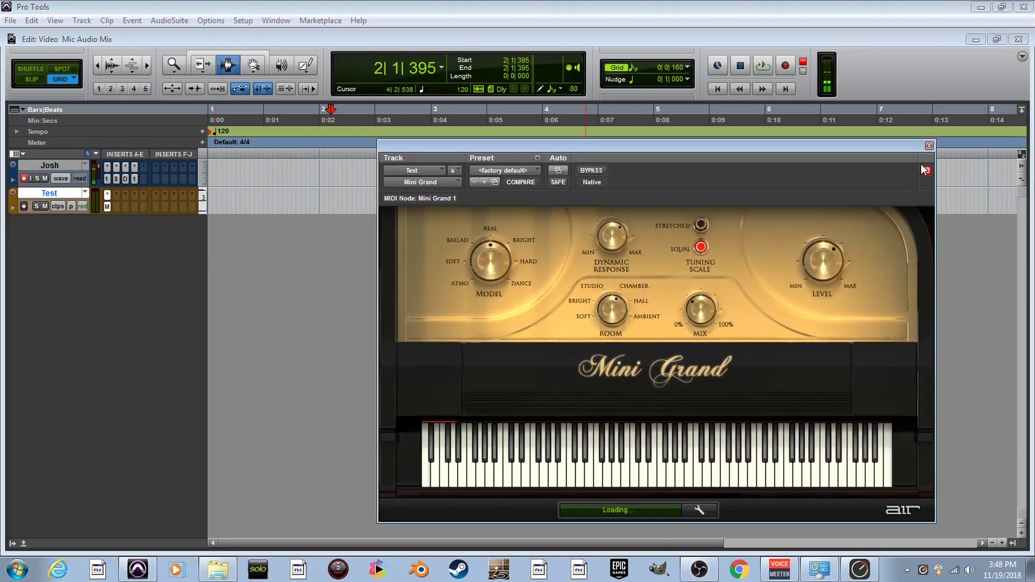
{"action": "left_click", "coordinate": [929, 147]}
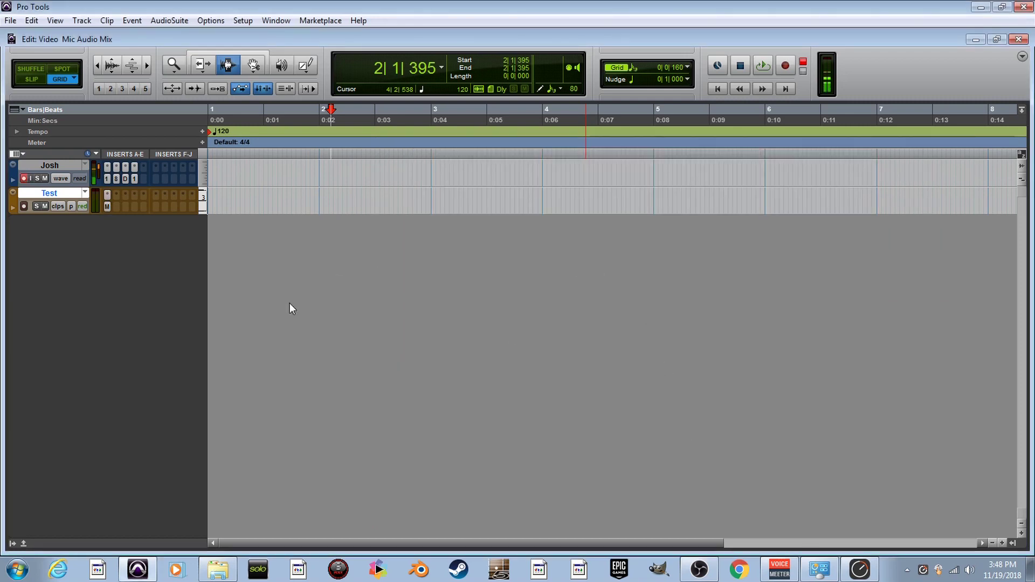
{"action": "right_click", "coordinate": [222, 202]}
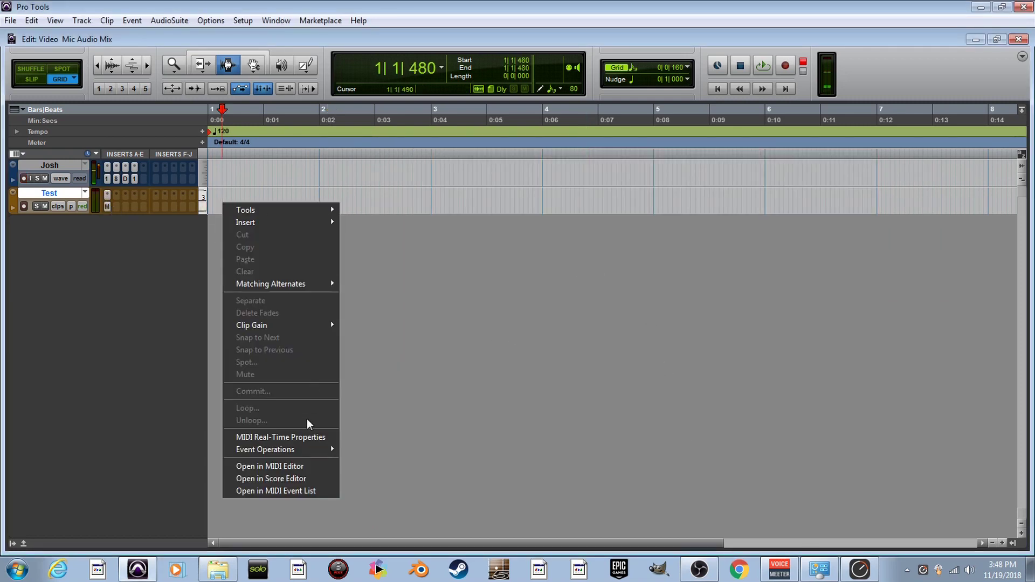
- Open the Test clip in the MIDI Editor and set the grid to 1/8 note after trying 1/64 and 1/2
{"action": "left_click", "coordinate": [310, 468]}
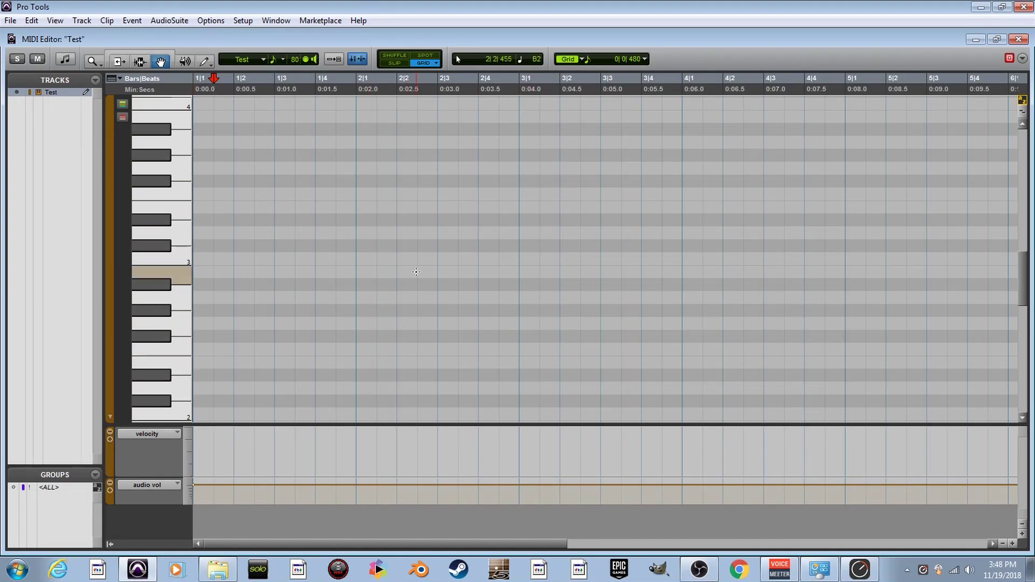
{"action": "scroll", "coordinate": [416, 272], "scroll_direction": "up", "scroll_amount": 5}
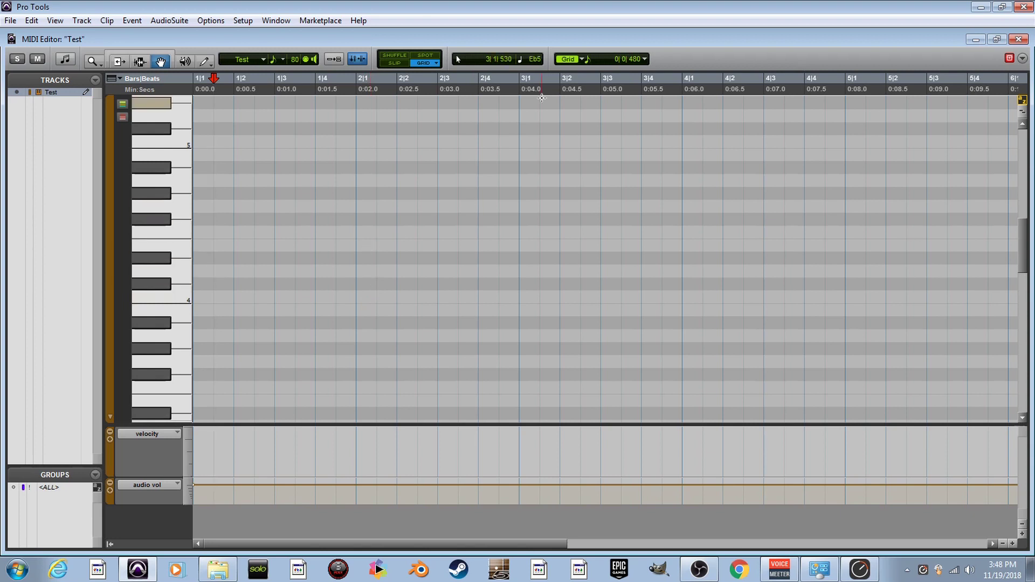
{"action": "left_click", "coordinate": [591, 59]}
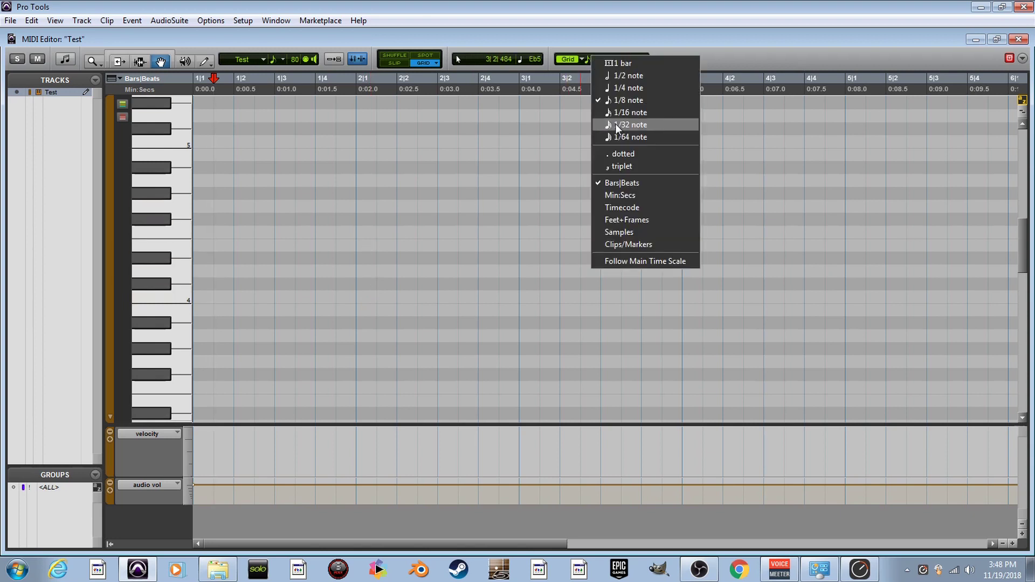
{"action": "left_click", "coordinate": [628, 138]}
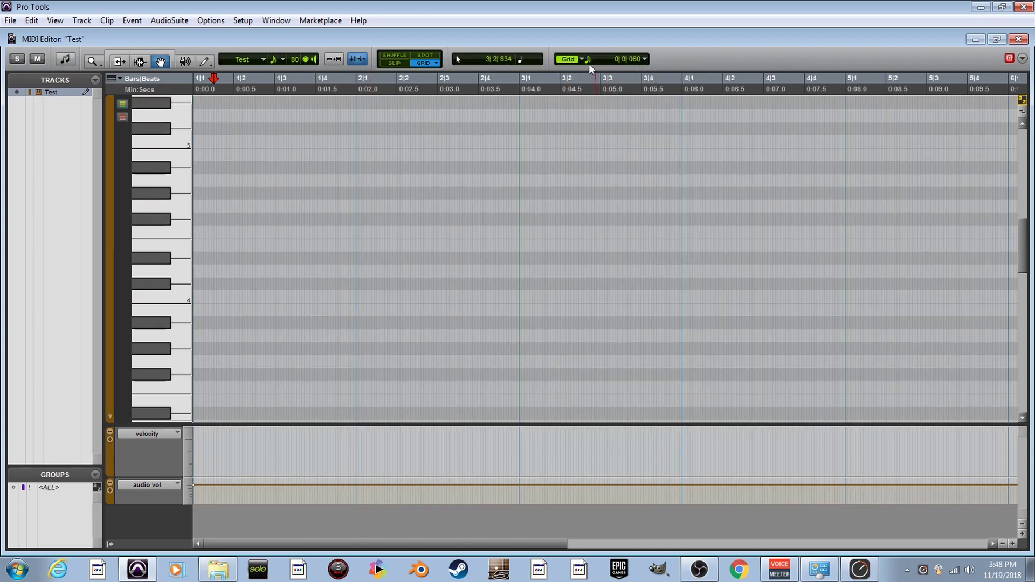
{"action": "left_click", "coordinate": [589, 61]}
{"action": "left_click", "coordinate": [620, 136]}
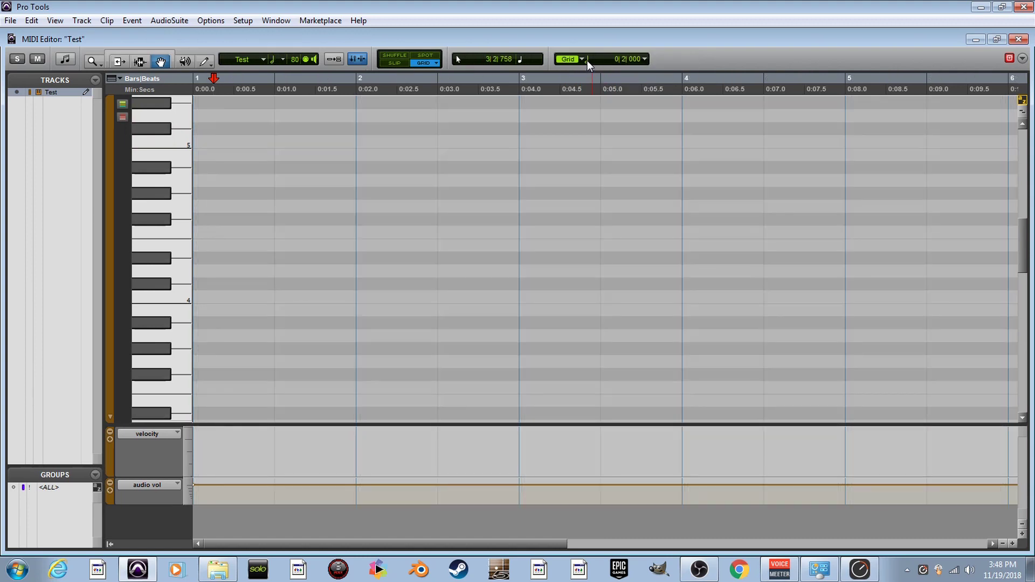
{"action": "left_click", "coordinate": [588, 60]}
{"action": "left_click", "coordinate": [619, 99]}
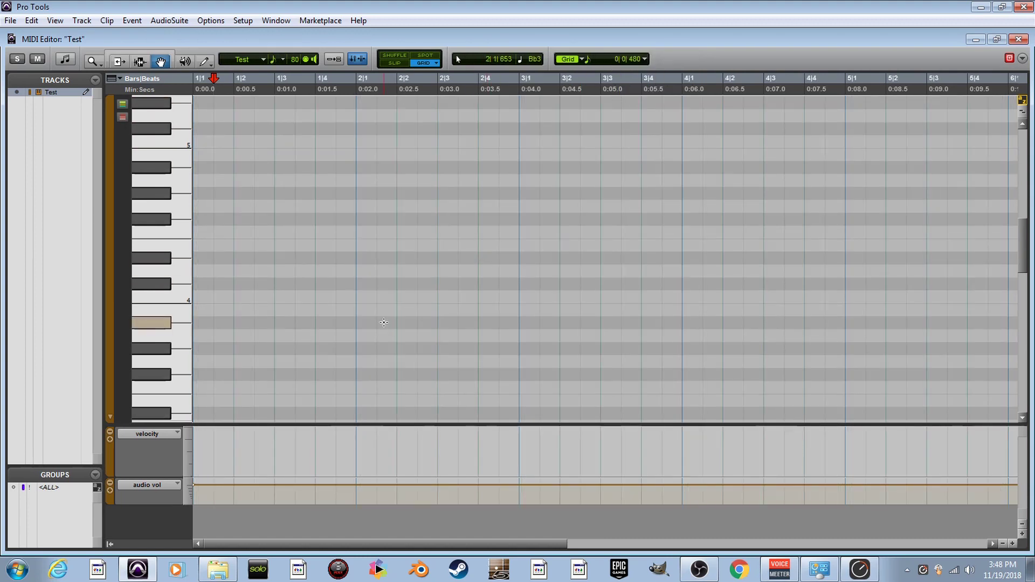
- Enter four ascending eighth notes at the start of bar 2
{"action": "scroll", "coordinate": [375, 324], "scroll_direction": "up", "scroll_amount": 2}
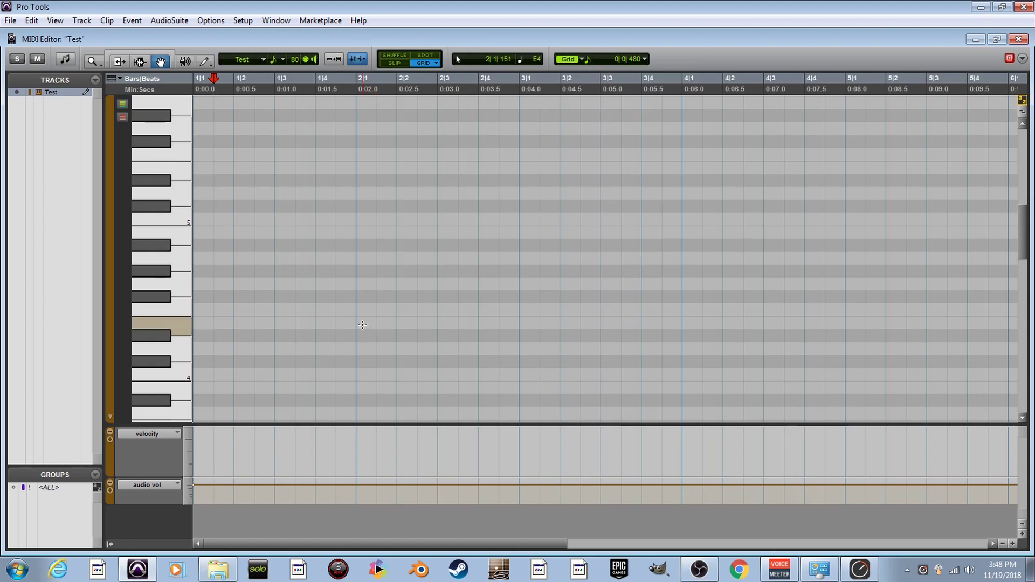
{"action": "left_click", "coordinate": [363, 323]}
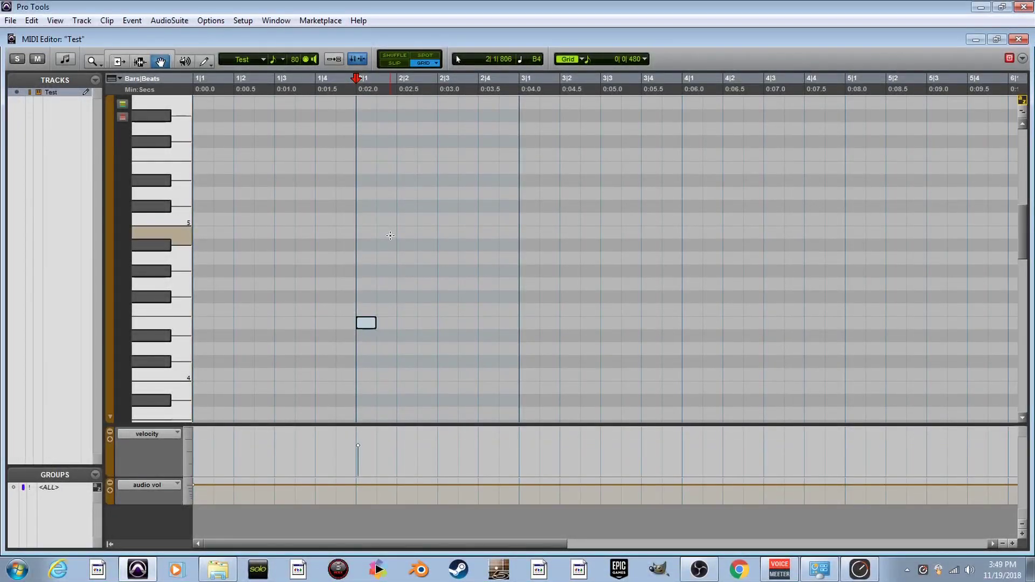
{"action": "left_click", "coordinate": [389, 235]}
{"action": "scroll", "coordinate": [404, 232], "scroll_direction": "up", "scroll_amount": 1}
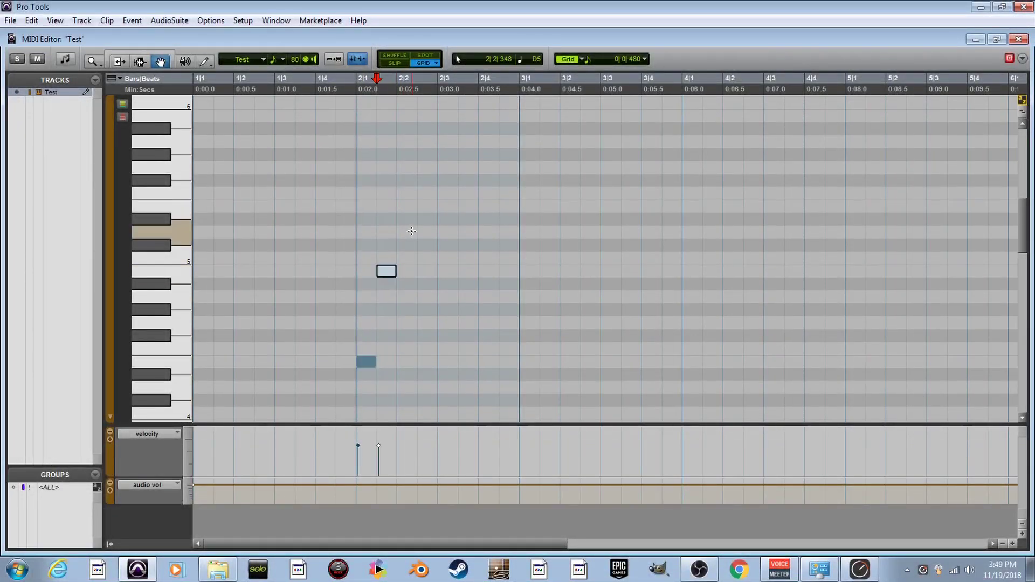
{"action": "left_click", "coordinate": [412, 180]}
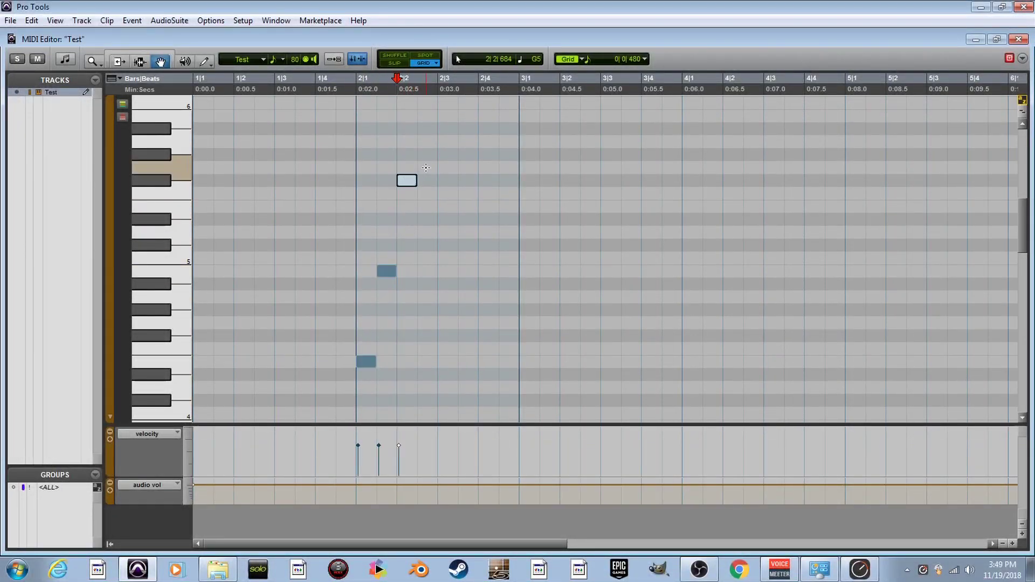
{"action": "left_click", "coordinate": [426, 167]}
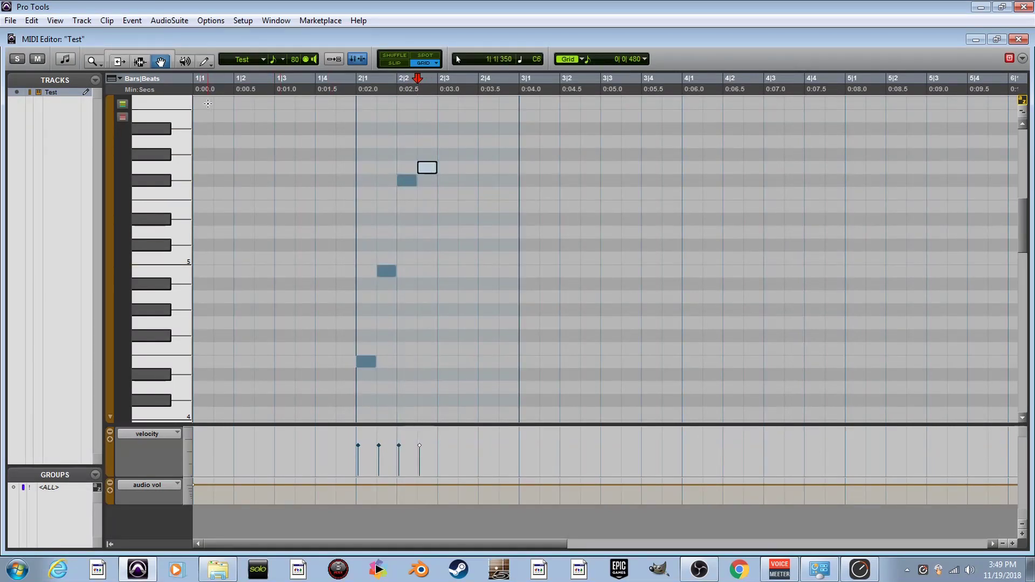
- Duplicate the four notes within bar 2 and raise the note at 2|4 to A5
{"action": "left_click", "coordinate": [139, 63]}
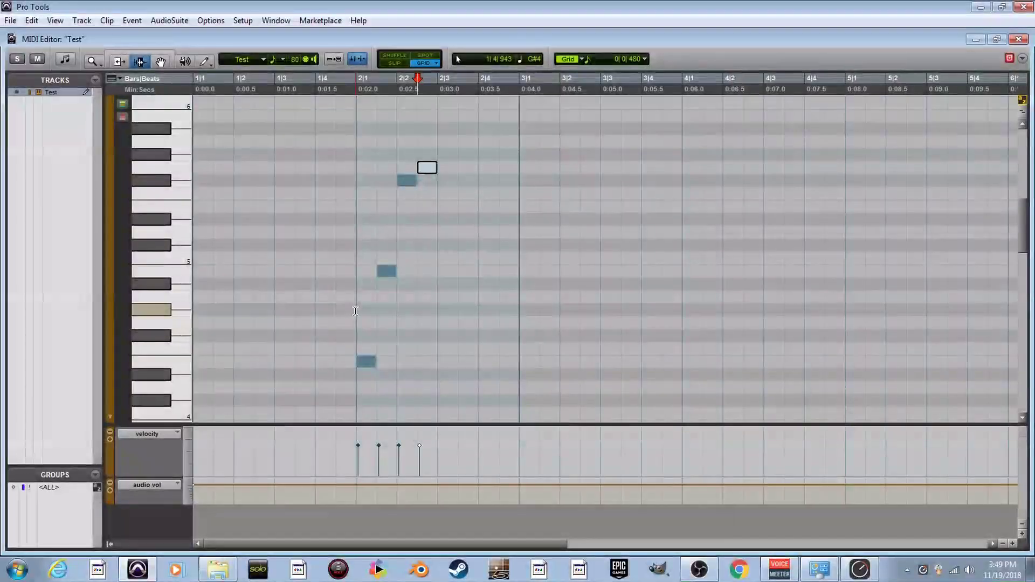
{"action": "left_click_drag", "start_coordinate": [356, 311], "coordinate": [429, 306]}
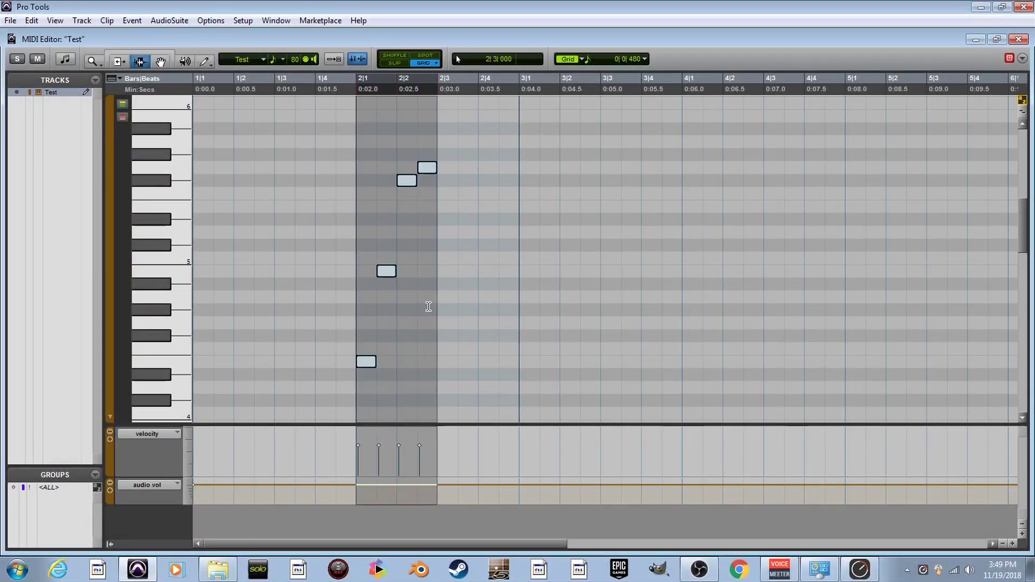
{"action": "key", "text": "ctrl+d"}
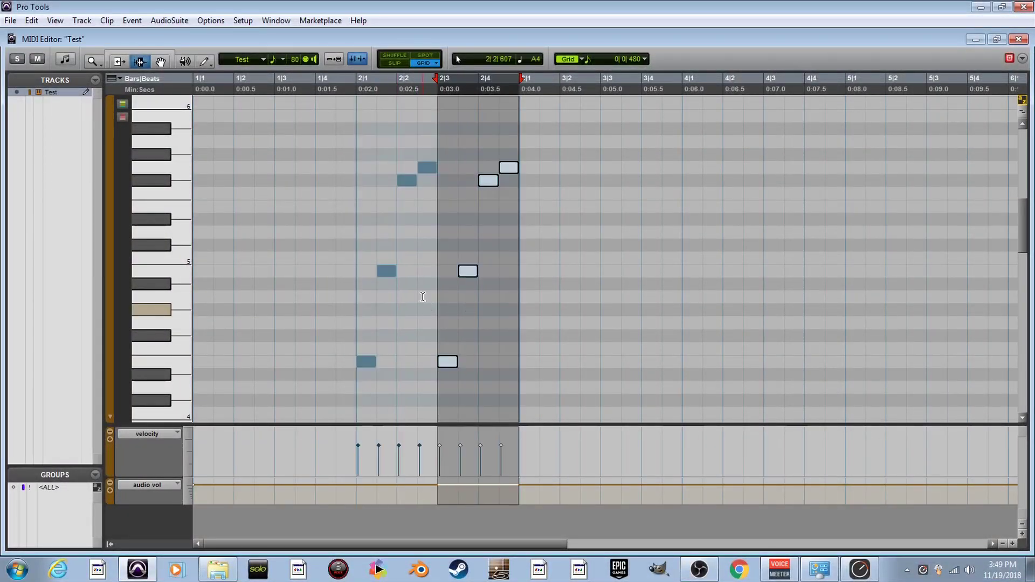
{"action": "left_click", "coordinate": [160, 61]}
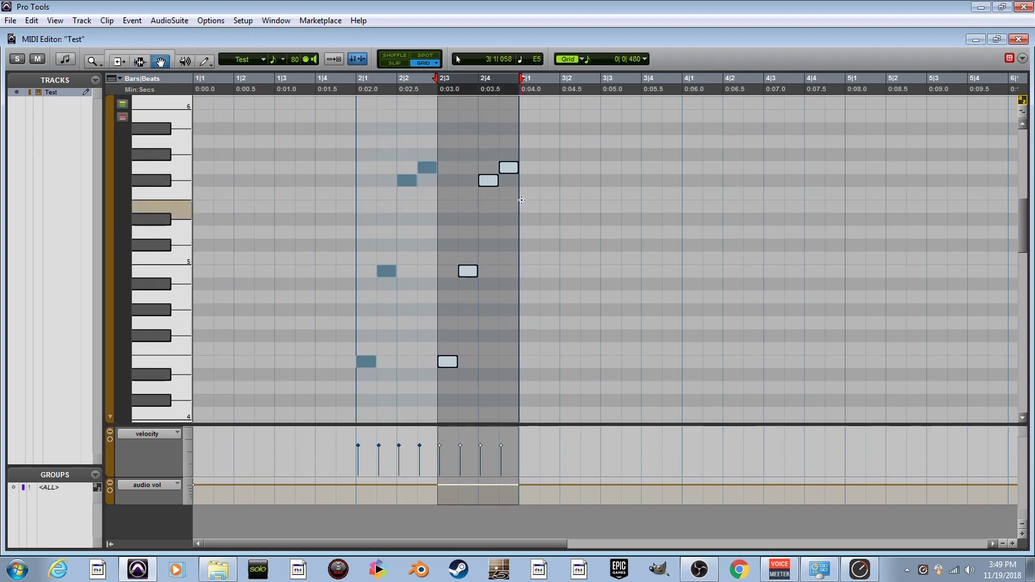
{"action": "left_click", "coordinate": [516, 217]}
{"action": "left_click_drag", "start_coordinate": [514, 169], "coordinate": [513, 151]}
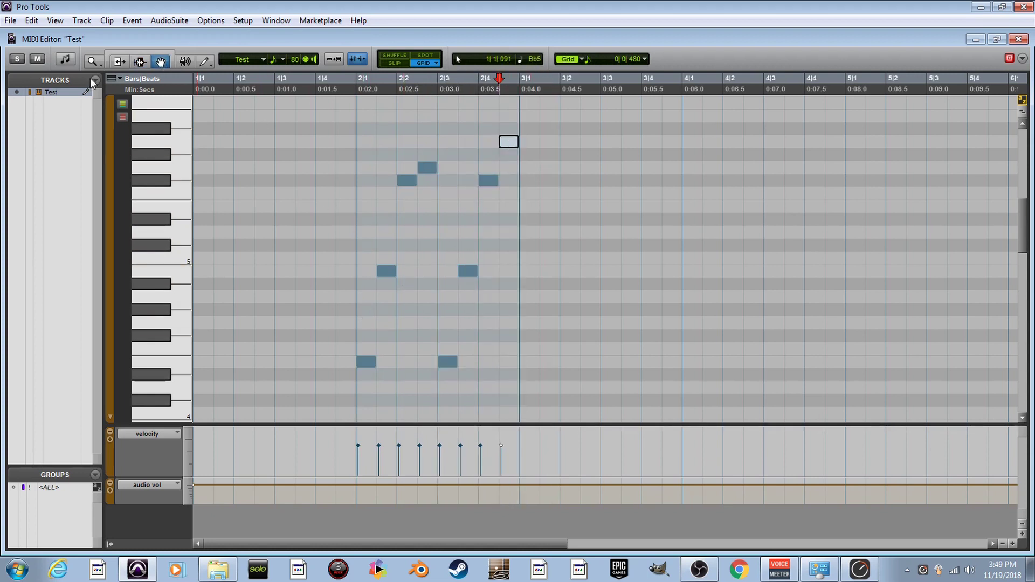
- Duplicate bar 2's eight notes into bar 3 and raise the final note to Bb5
{"action": "left_click", "coordinate": [139, 61]}
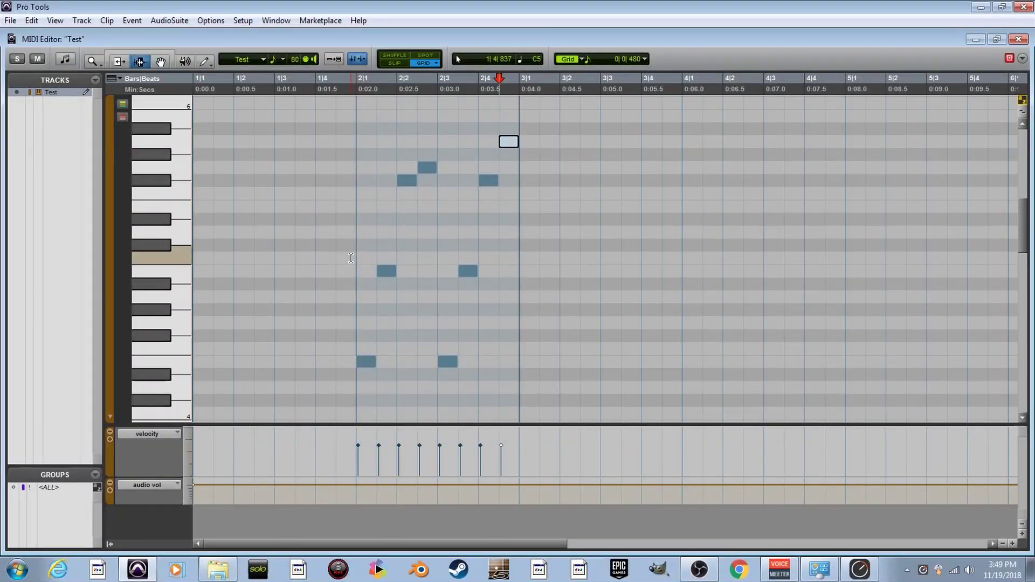
{"action": "left_click_drag", "start_coordinate": [356, 258], "coordinate": [516, 258]}
{"action": "key", "text": "ctrl+d"}
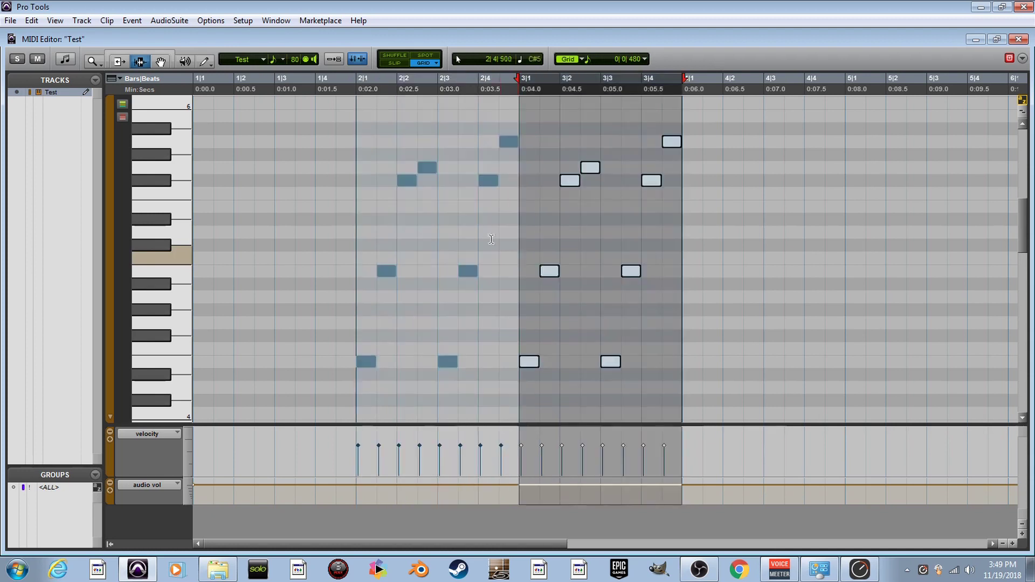
{"action": "left_click", "coordinate": [161, 60]}
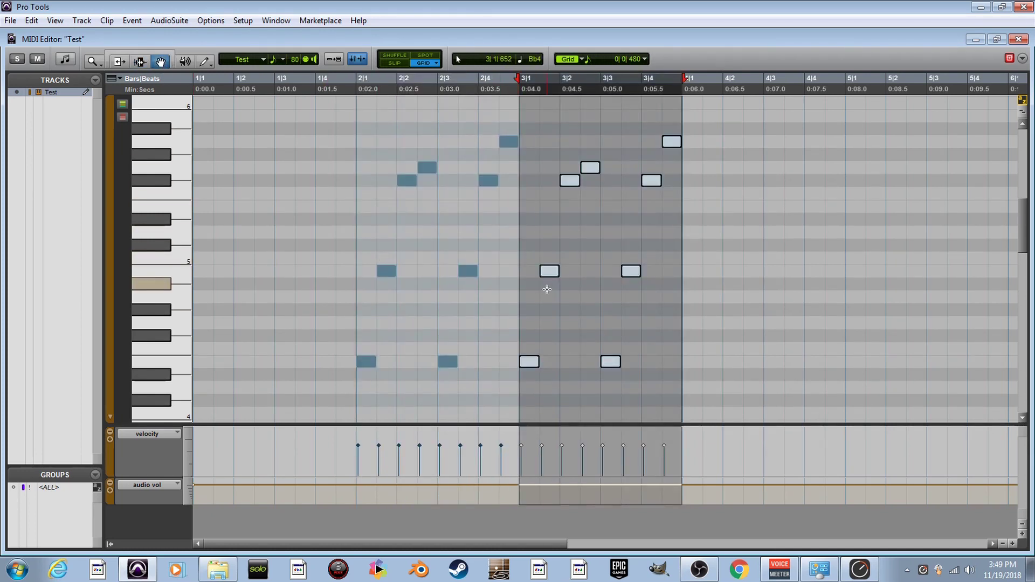
{"action": "scroll", "coordinate": [545, 283], "scroll_direction": "up", "scroll_amount": 3}
{"action": "left_click", "coordinate": [673, 219]}
{"action": "left_click_drag", "start_coordinate": [672, 219], "coordinate": [675, 192]}
- Select all the arpeggio notes across bars 2 and 3
{"action": "scroll", "coordinate": [356, 254], "scroll_direction": "down", "scroll_amount": 3}
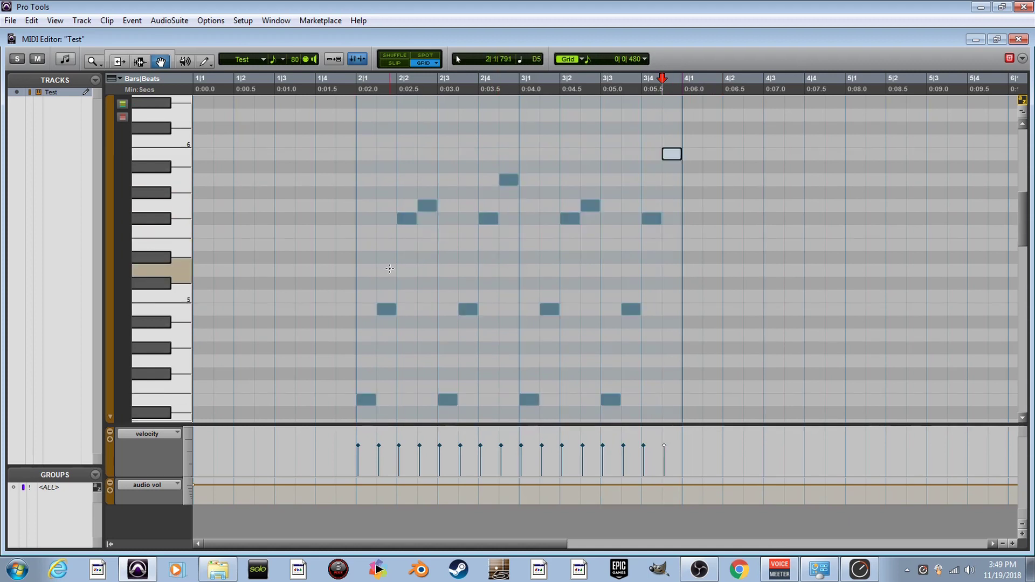
{"action": "scroll", "coordinate": [281, 194], "scroll_direction": "up", "scroll_amount": 2}
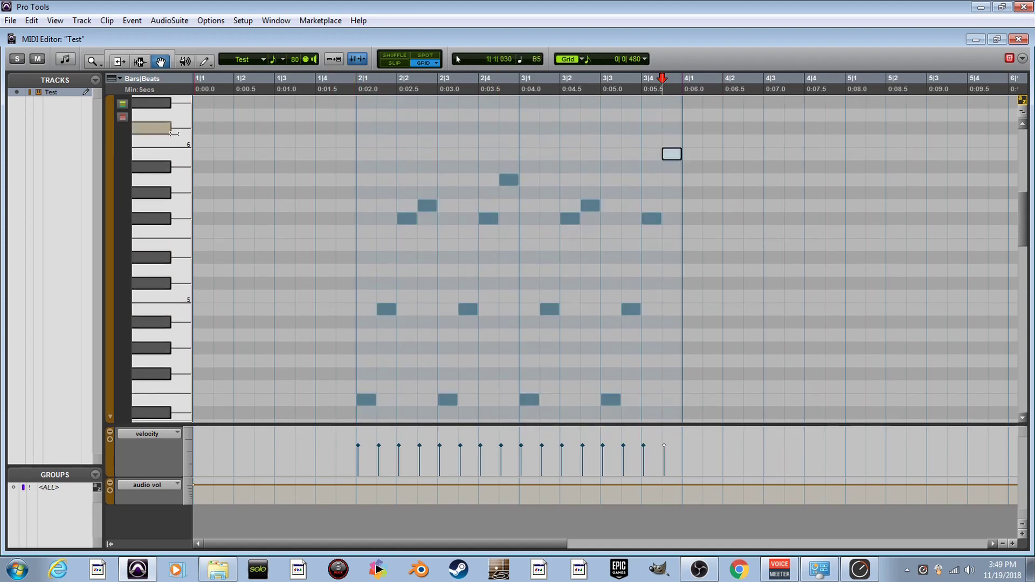
{"action": "left_click", "coordinate": [139, 60]}
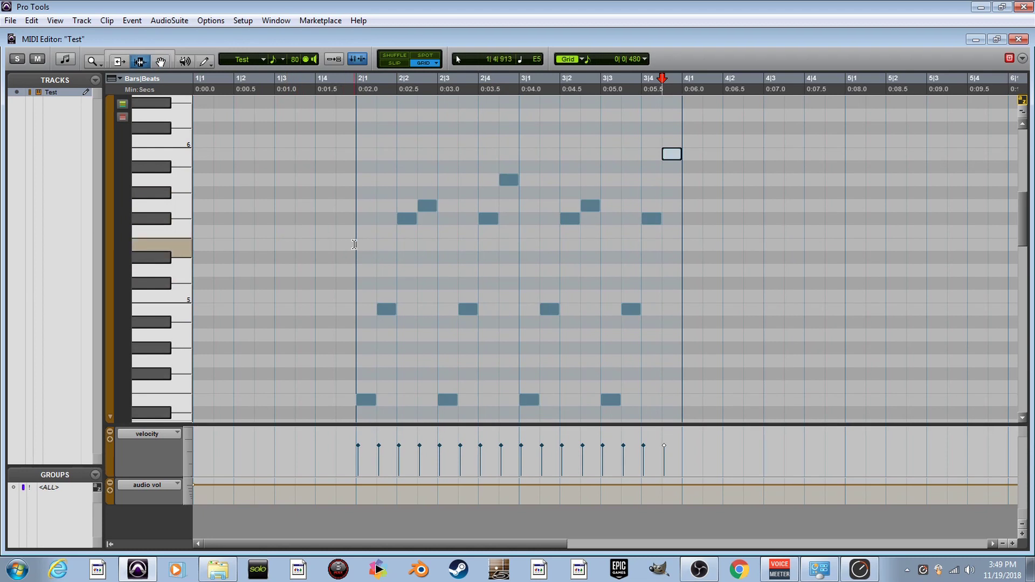
{"action": "left_click_drag", "start_coordinate": [356, 244], "coordinate": [672, 245]}
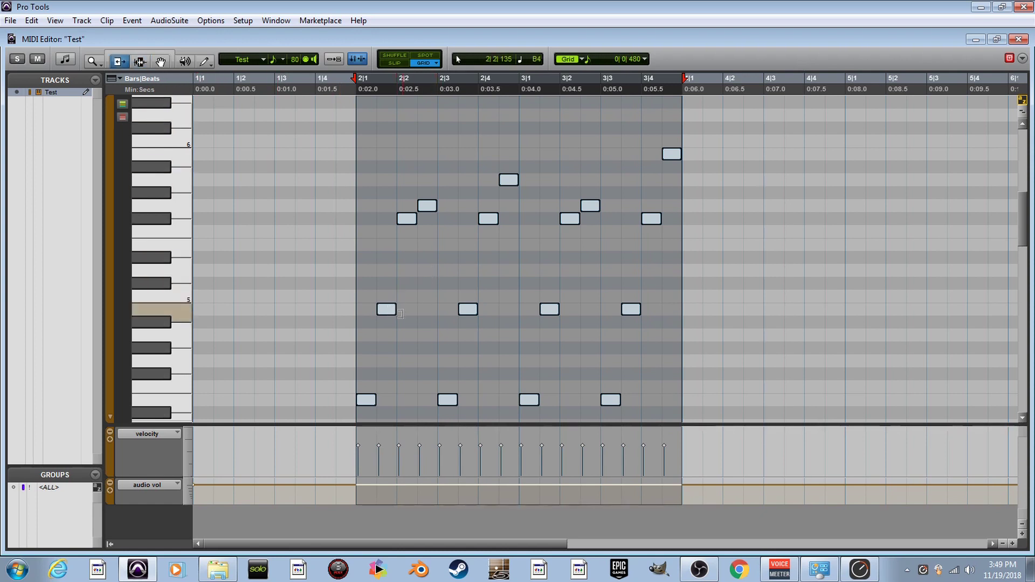
- Lengthen the selected arpeggio notes to about two beats each and close the MIDI Editor
{"action": "left_click_drag", "start_coordinate": [390, 309], "coordinate": [458, 309]}
{"action": "left_click", "coordinate": [509, 157]}
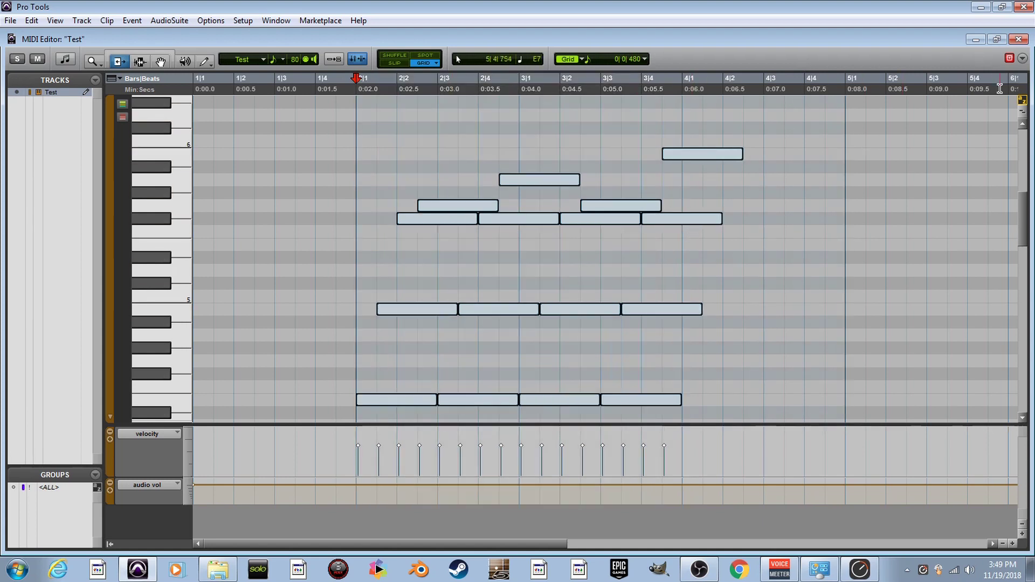
{"action": "left_click", "coordinate": [1017, 41]}
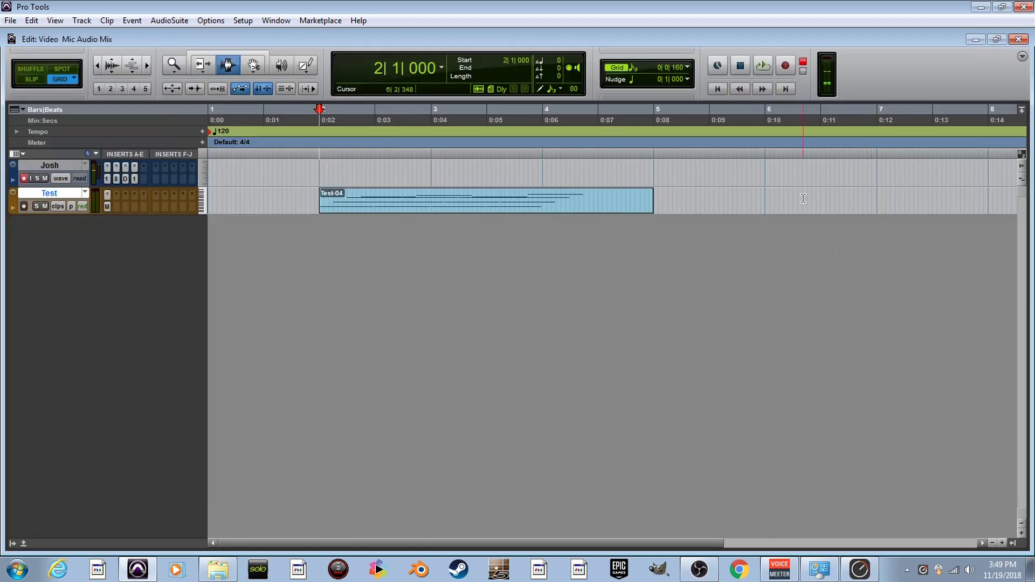
- Zoom onto the Test-04 clip, play it from bar 2, then record-arm the Josh track
{"action": "left_click", "coordinate": [413, 207]}
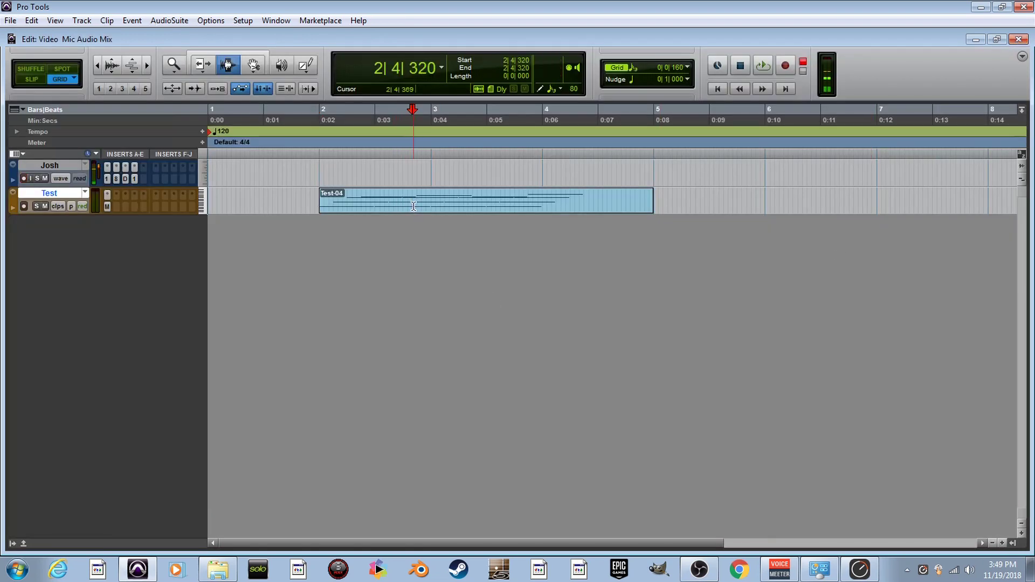
{"action": "key", "text": "ctrl+]"}
{"action": "key", "text": "ctrl+["}
{"action": "key", "text": "ctrl+["}
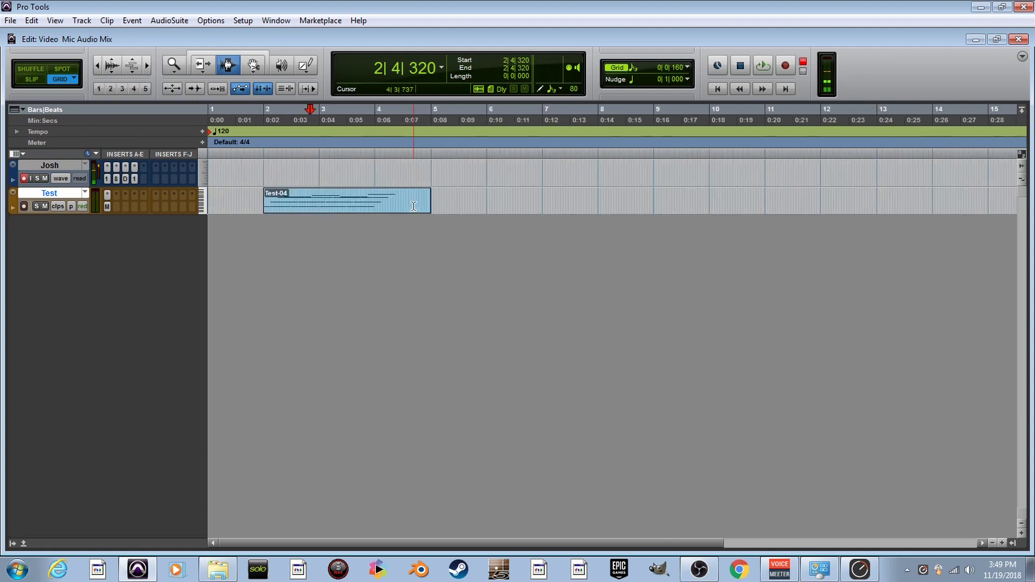
{"action": "key", "text": "ctrl+]"}
{"action": "key", "text": "ctrl+]"}
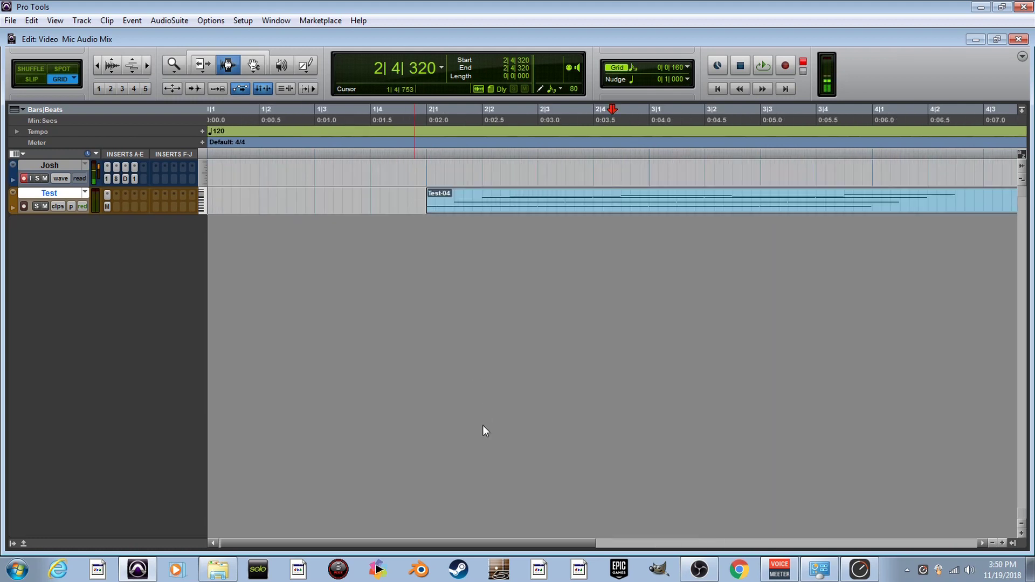
{"action": "left_click_drag", "start_coordinate": [494, 545], "coordinate": [526, 546]}
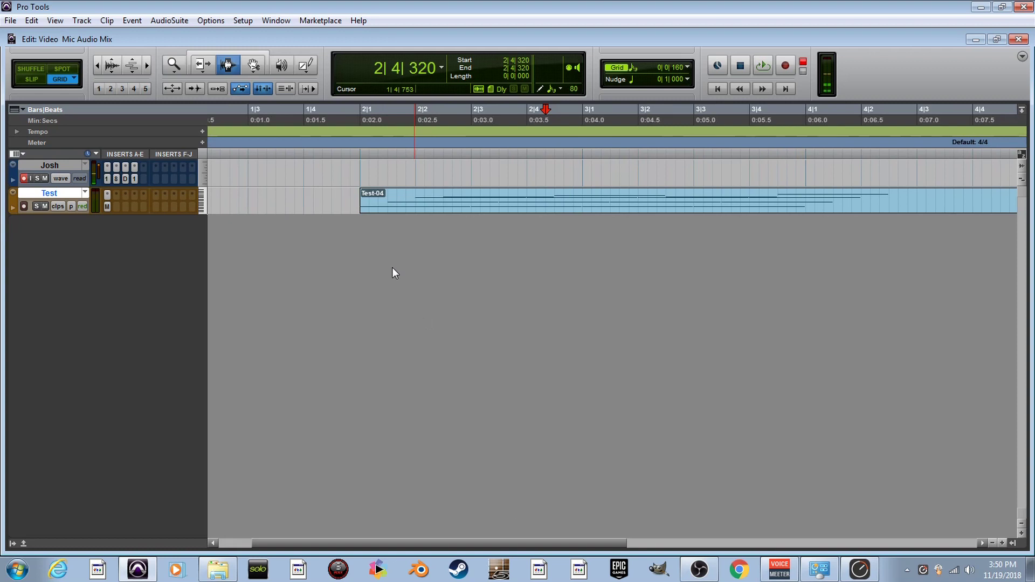
{"action": "left_click", "coordinate": [362, 200]}
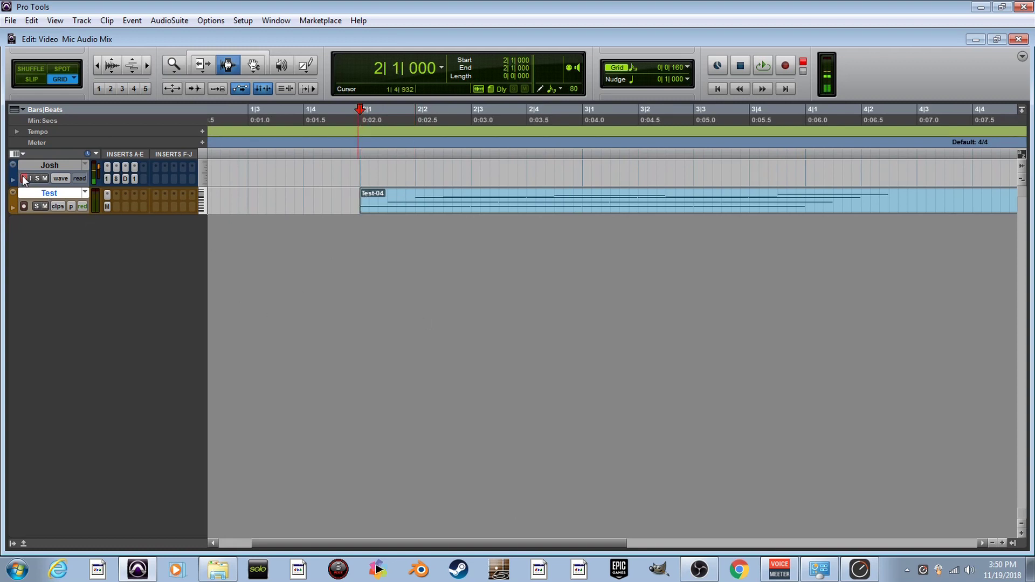
{"action": "key", "text": "space"}
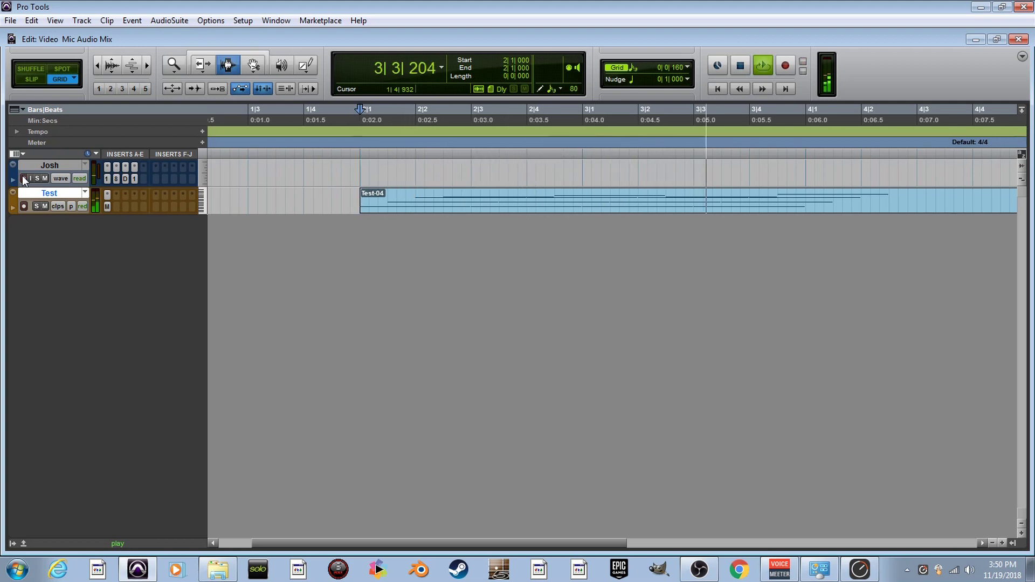
{"action": "key", "text": "space"}
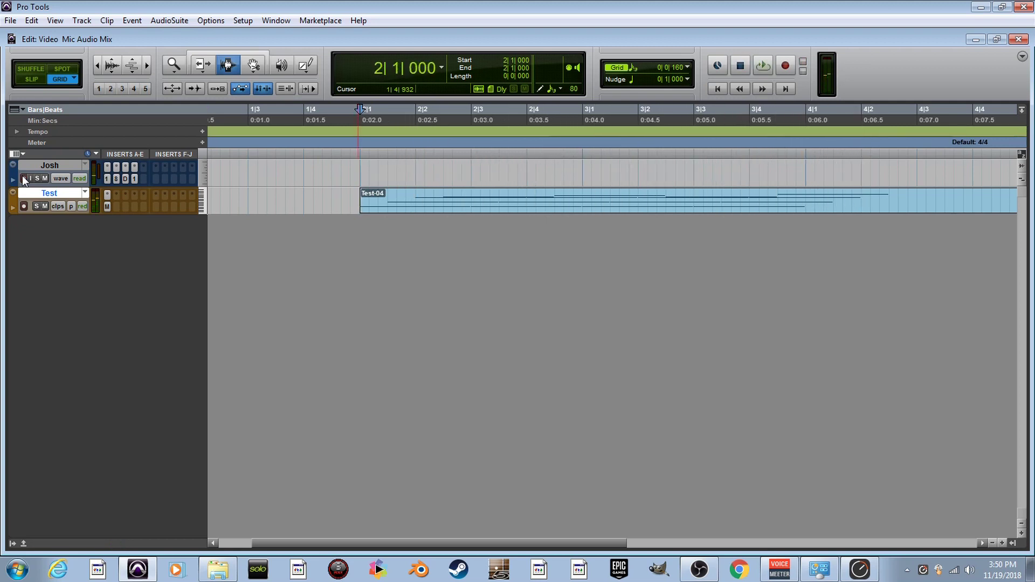
{"action": "left_click", "coordinate": [24, 179]}
{"action": "left_click", "coordinate": [472, 208]}
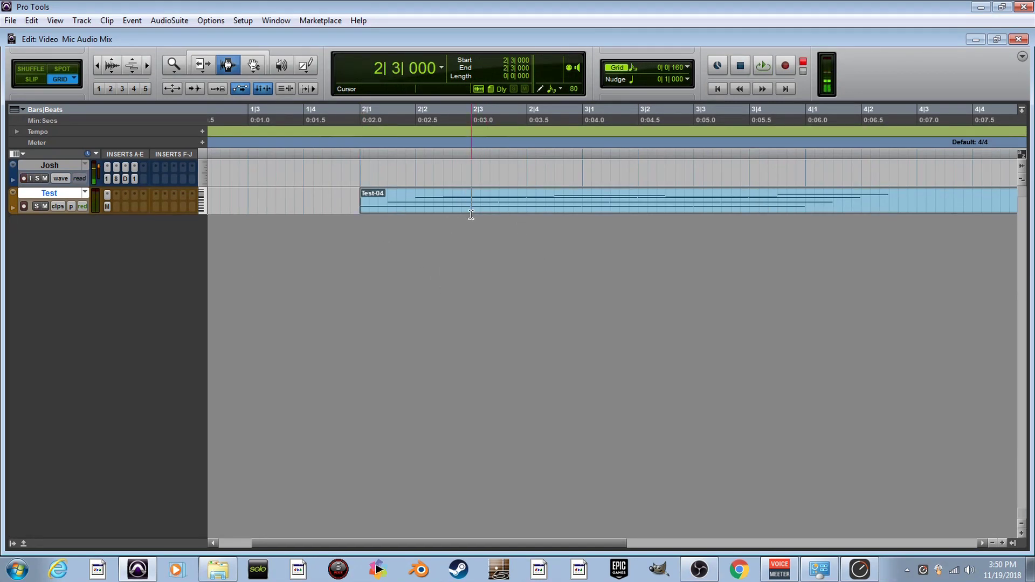
- Duplicate bars 2–4 of the Test-04 clip in the MIDI Editor so the arpeggio continues to bar 6
{"action": "double_click", "coordinate": [472, 208]}
{"action": "right_click", "coordinate": [474, 208]}
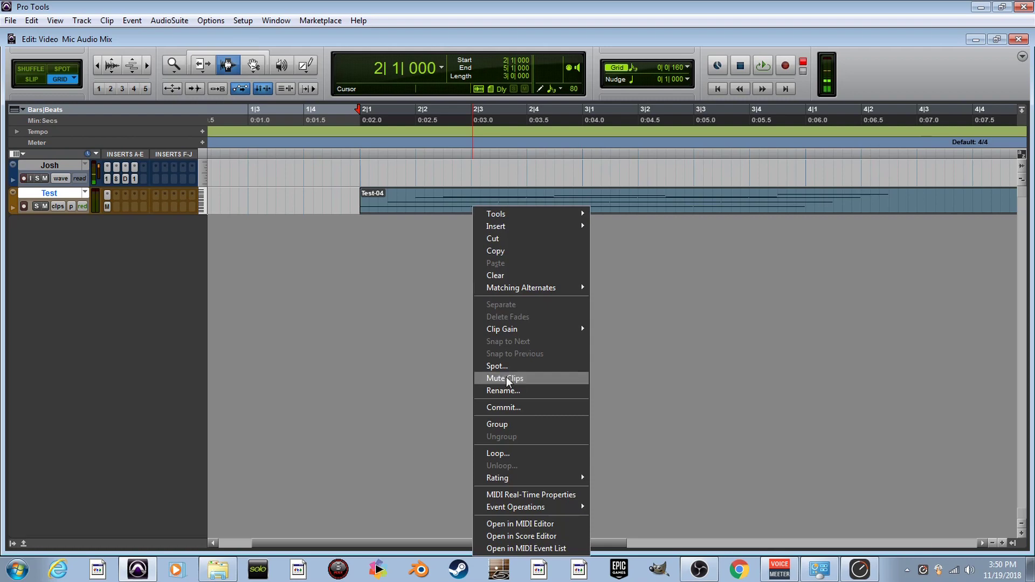
{"action": "left_click", "coordinate": [558, 525]}
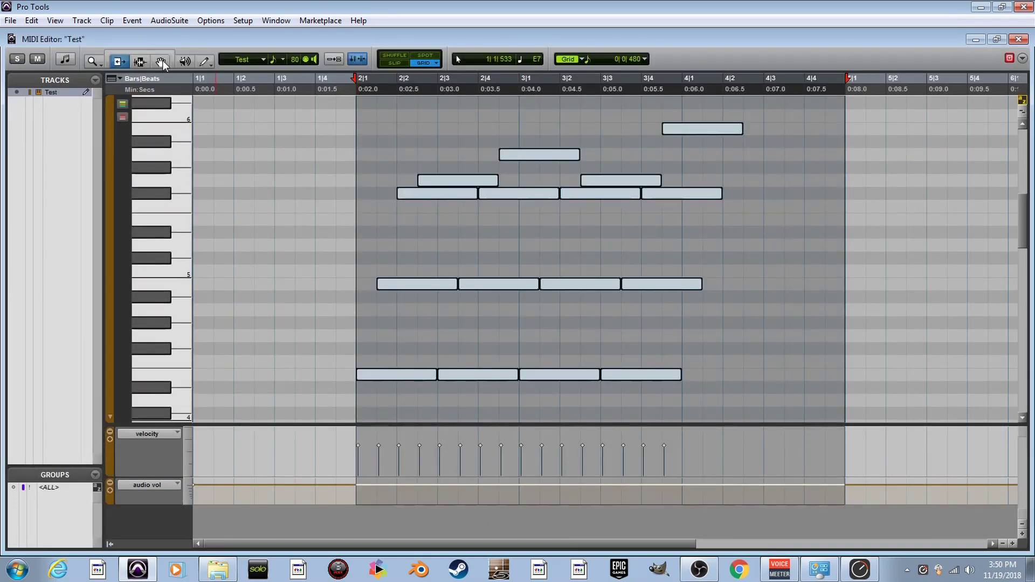
{"action": "left_click", "coordinate": [140, 61]}
{"action": "left_click_drag", "start_coordinate": [380, 319], "coordinate": [681, 302]}
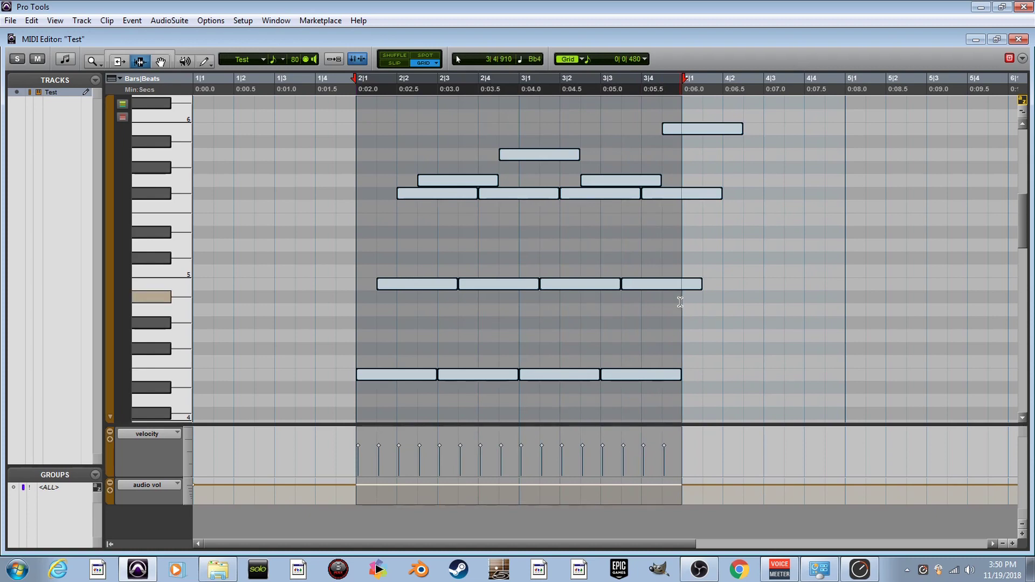
{"action": "key", "text": "ctrl+d"}
{"action": "left_click", "coordinate": [680, 301]}
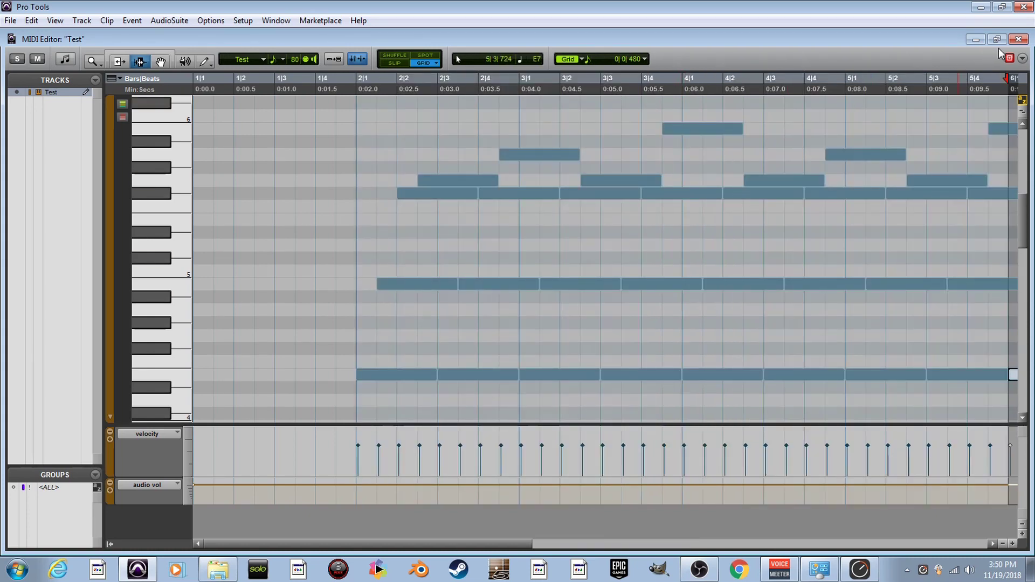
{"action": "left_click", "coordinate": [1019, 39]}
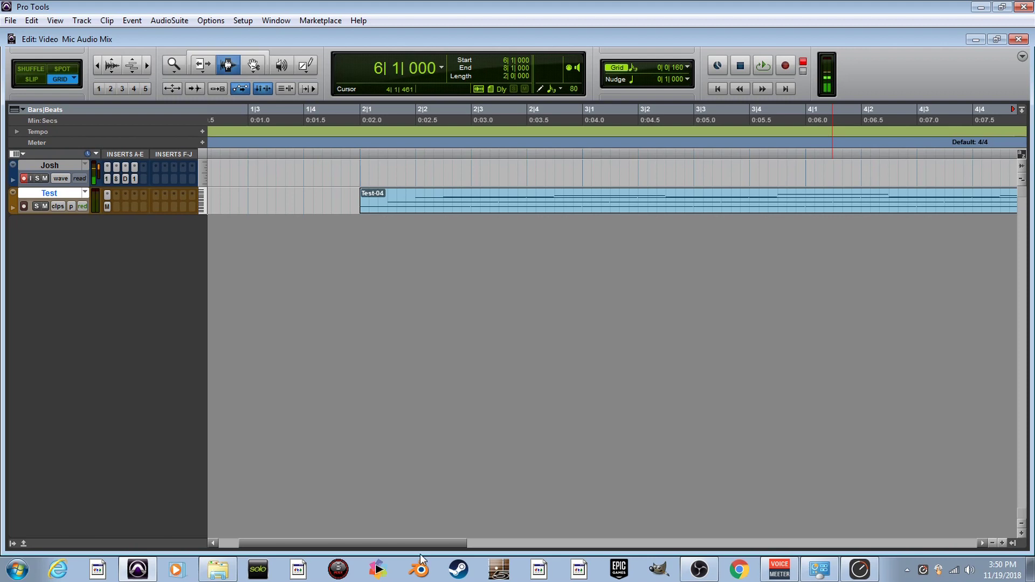
- Turn the Mini Grand Room knob on the Test track to Ambient and close the plug-in
{"action": "left_click_drag", "start_coordinate": [431, 543], "coordinate": [241, 275]}
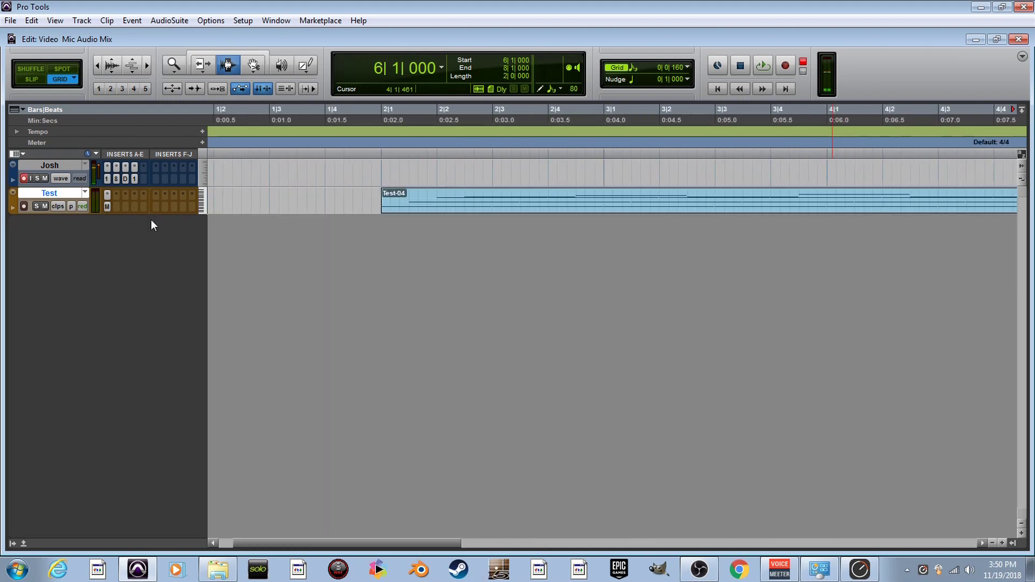
{"action": "left_click", "coordinate": [108, 206]}
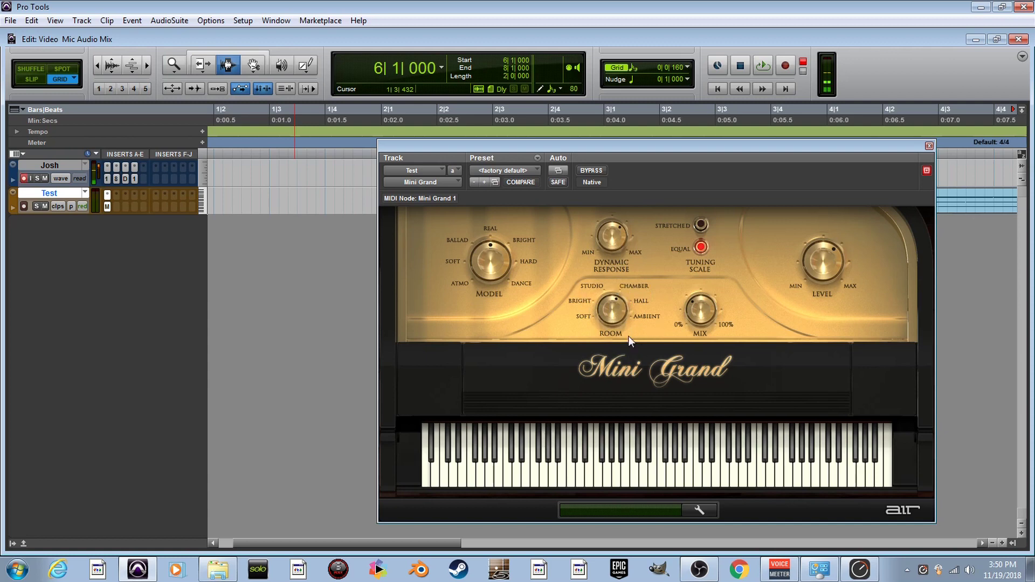
{"action": "left_click_drag", "start_coordinate": [611, 316], "coordinate": [611, 283]}
{"action": "left_click", "coordinate": [929, 145]}
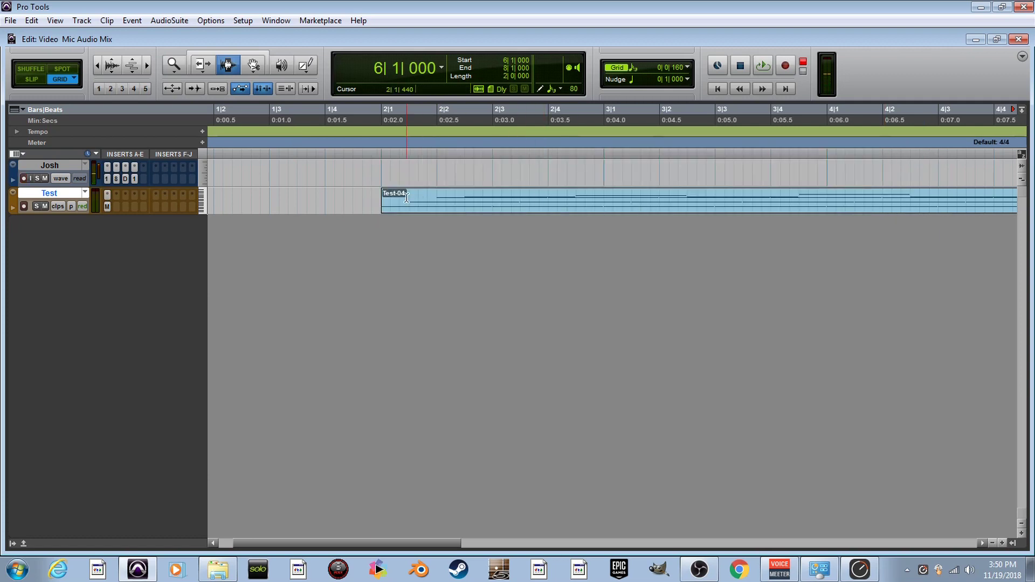
- Play the Test-04 clip from bar 2 with the Ambient room, then record-arm the Josh track
{"action": "left_click", "coordinate": [378, 202]}
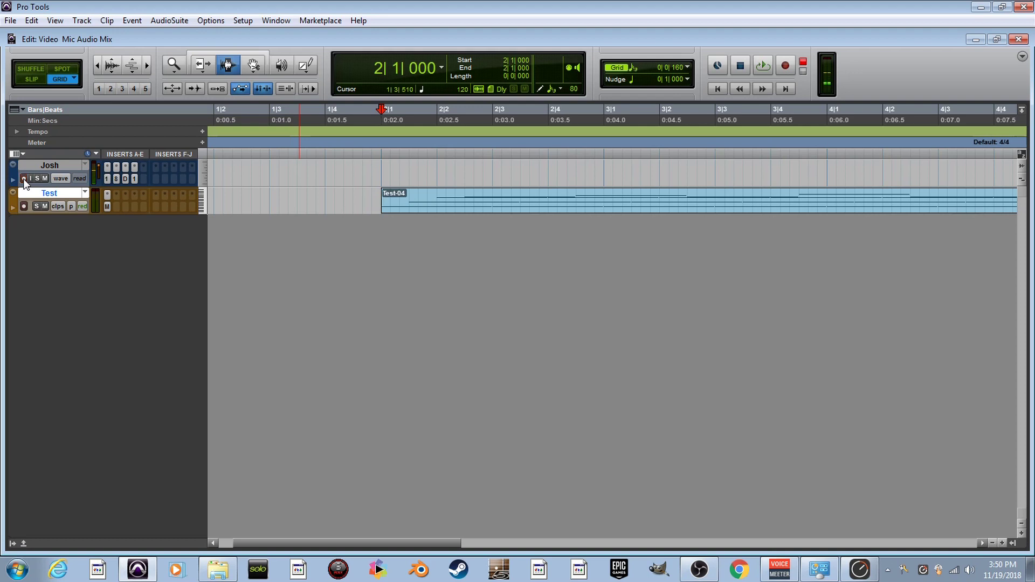
{"action": "key", "text": "space"}
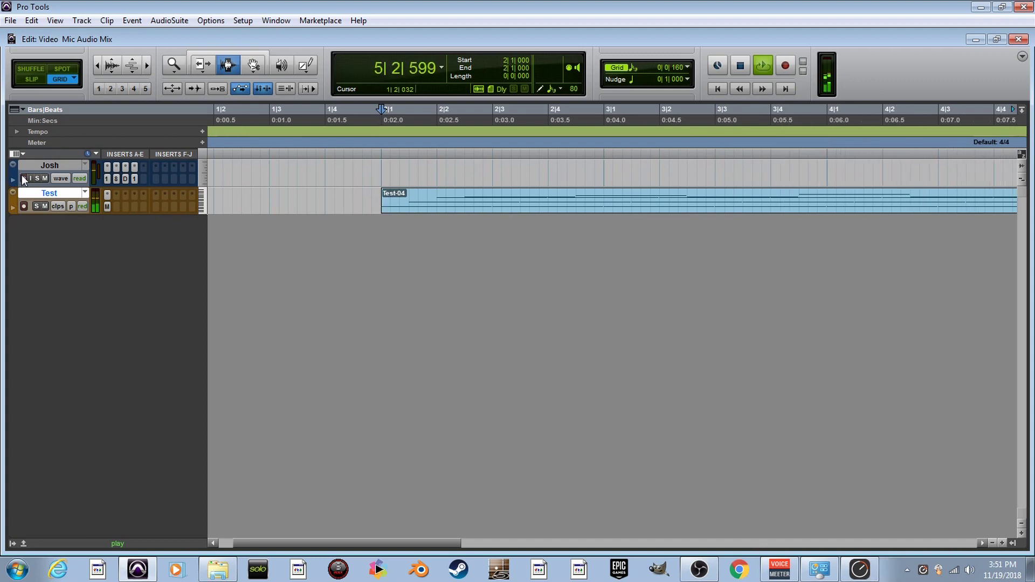
{"action": "key", "text": "space"}
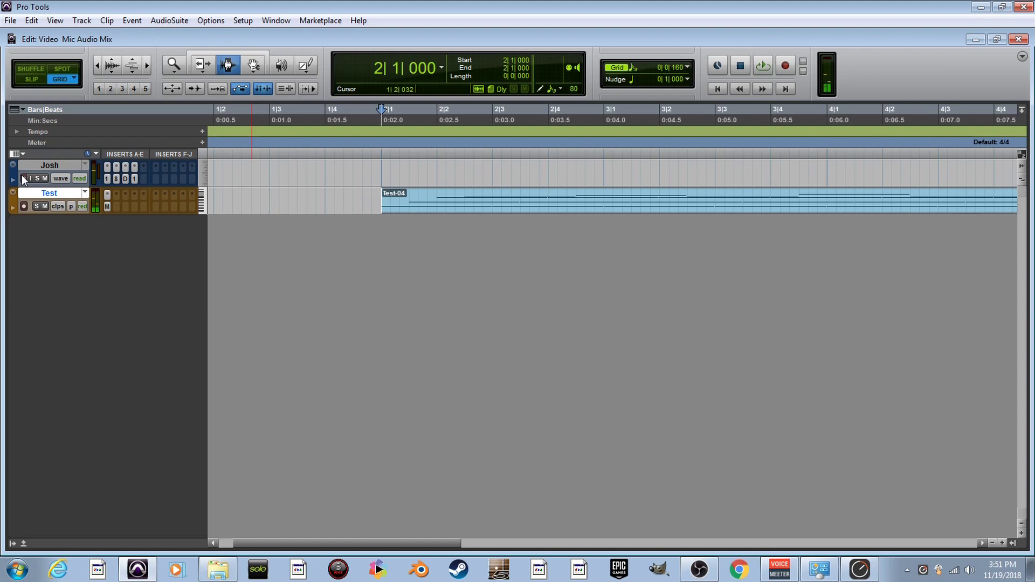
{"action": "left_click", "coordinate": [24, 179]}
{"action": "left_click_drag", "start_coordinate": [393, 542], "coordinate": [420, 581]}
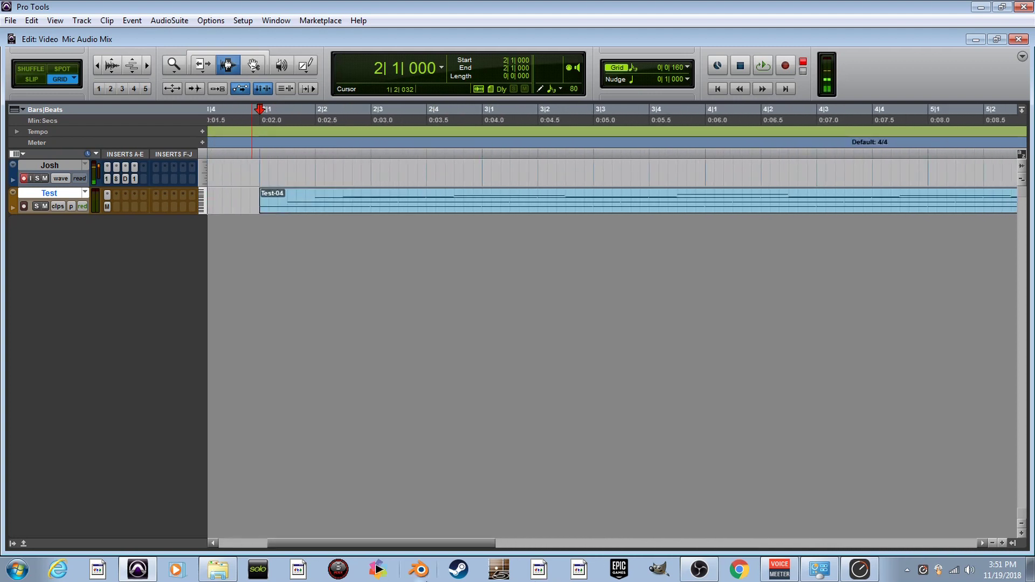